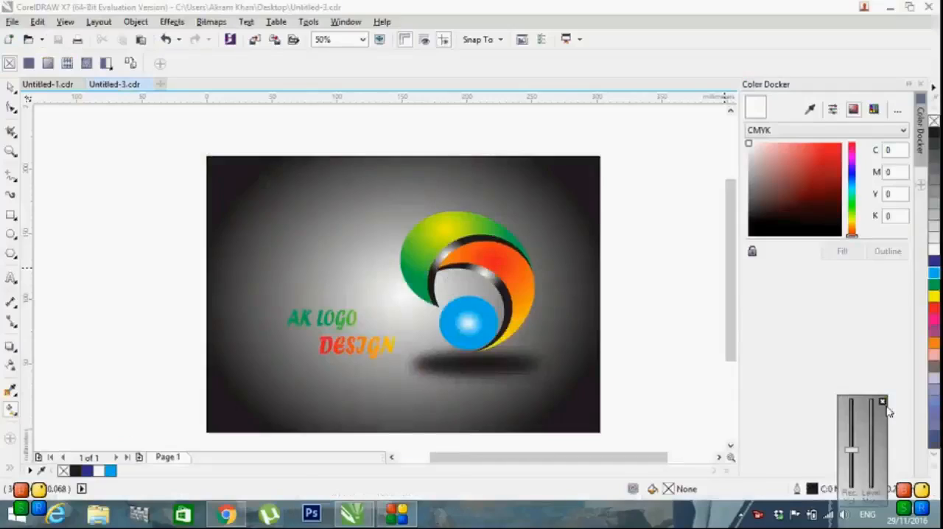
pyautogui.click(44, 85)
pyautogui.click(120, 85)
pyautogui.click(52, 87)
pyautogui.click(111, 85)
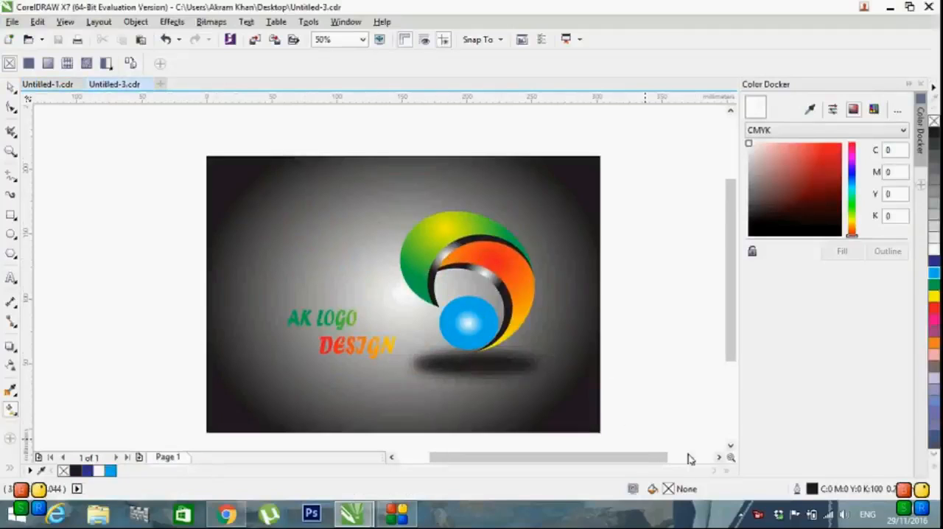
pyautogui.rightClick(758, 513)
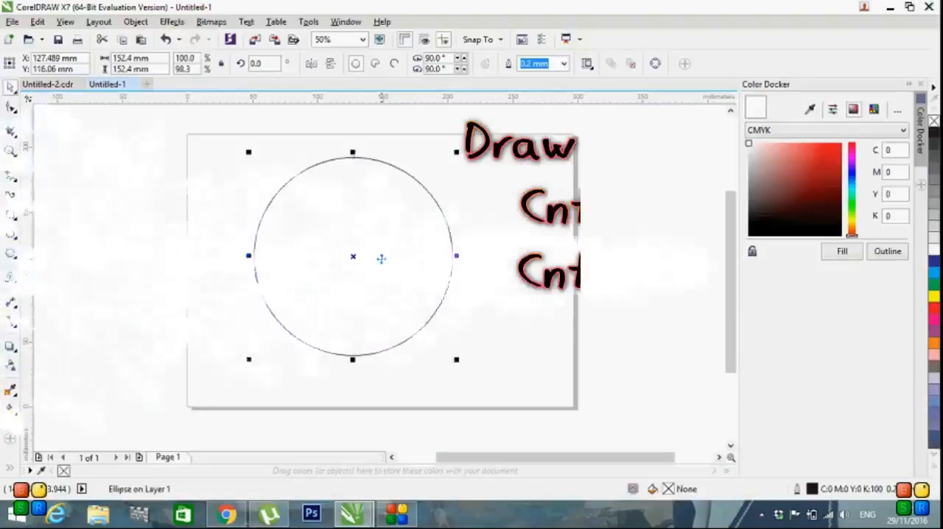
# Step: Place two copies of the large circle beside it and scale both down together to about 103 mm in diameter
pyautogui.moveTo(354, 257); pyautogui.dragTo(556, 248)
pyautogui.moveTo(349, 265); pyautogui.dragTo(560, 345)
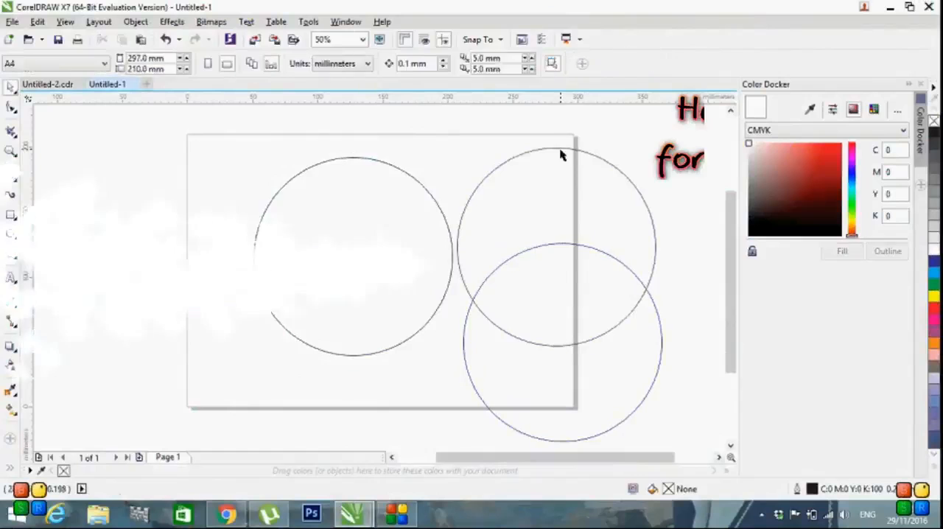
pyautogui.click(560, 151)
pyautogui.keyDown('shift'); pyautogui.click(560, 445); pyautogui.keyUp('shift')
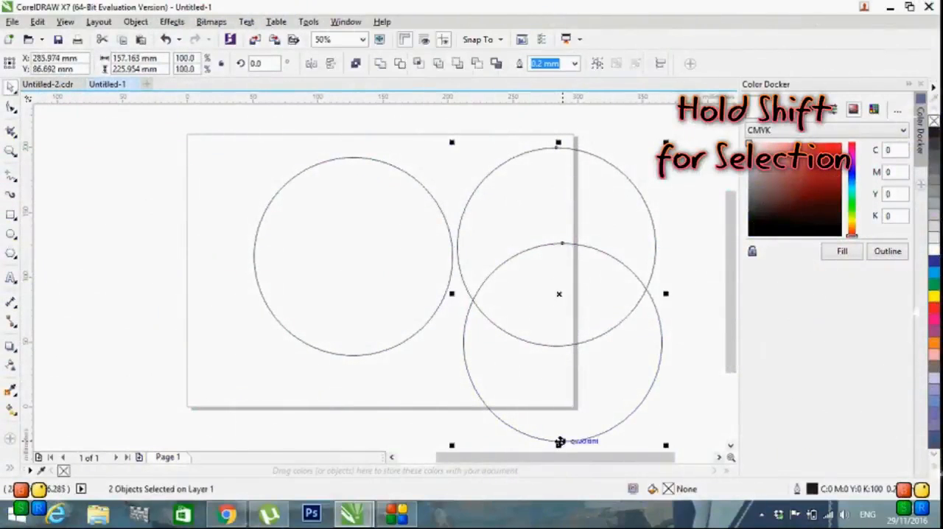
pyautogui.moveTo(665, 142); pyautogui.dragTo(623, 243)
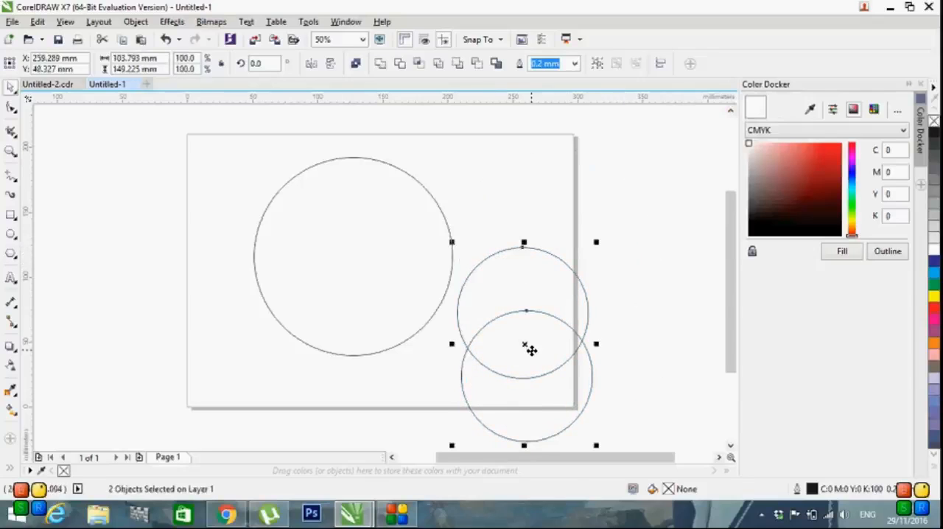
# Step: Move the two smaller circles inside the large circle, one meeting its top edge and the other its bottom edge
pyautogui.moveTo(526, 346); pyautogui.dragTo(354, 256)
pyautogui.click(356, 227)
pyautogui.click(354, 224)
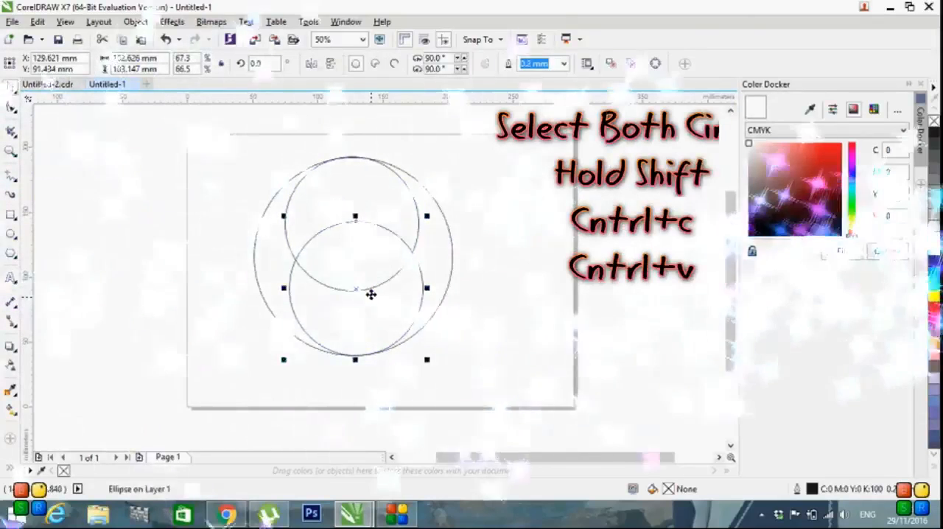
# Step: Duplicate both inner circles together and rotate the copies about a quarter turn clockwise within the large circle
pyautogui.keyDown('shift'); pyautogui.click(369, 288); pyautogui.keyUp('shift')
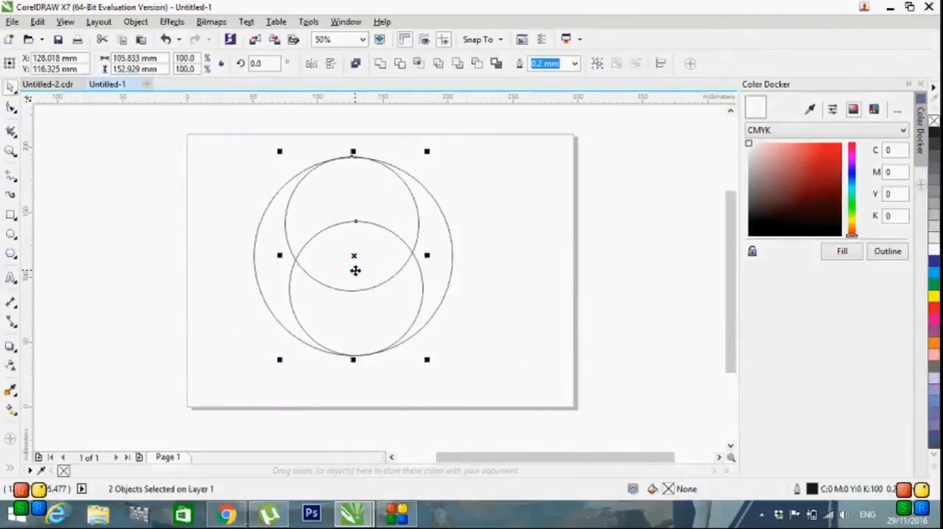
pyautogui.click(356, 257)
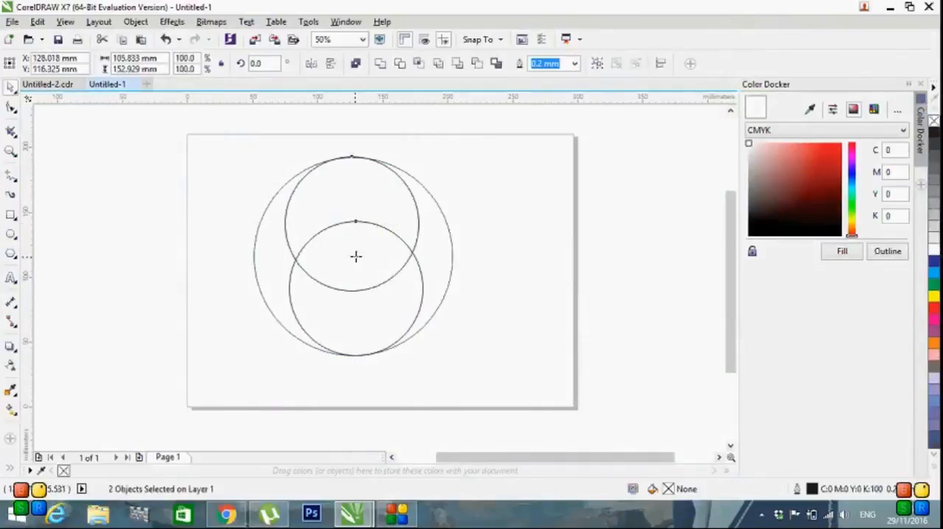
pyautogui.moveTo(425, 153); pyautogui.dragTo(440, 329)
pyautogui.click(518, 303)
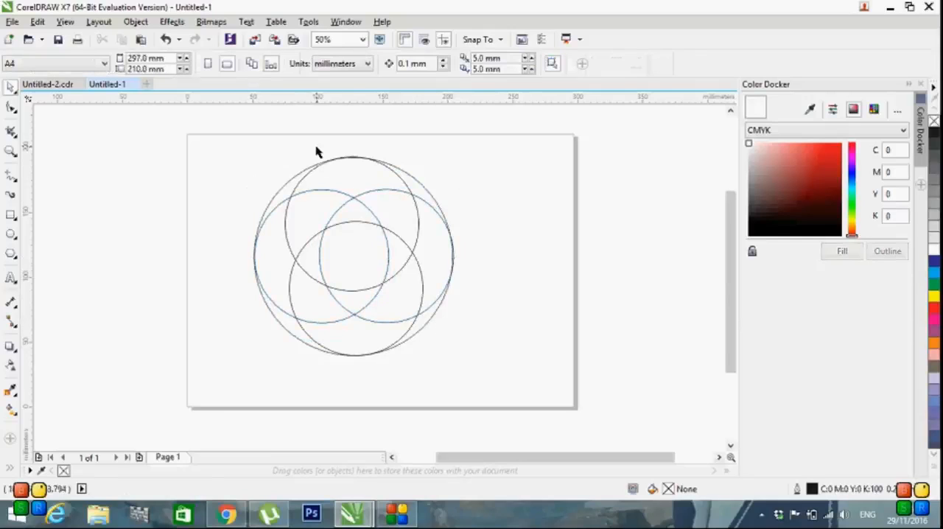
# Step: Stretch the upper inner circle to about 102.7 mm high so its top lines up with the large circle's outline
pyautogui.scroll(2, 363, 133)
pyautogui.scroll(1, 363, 134)
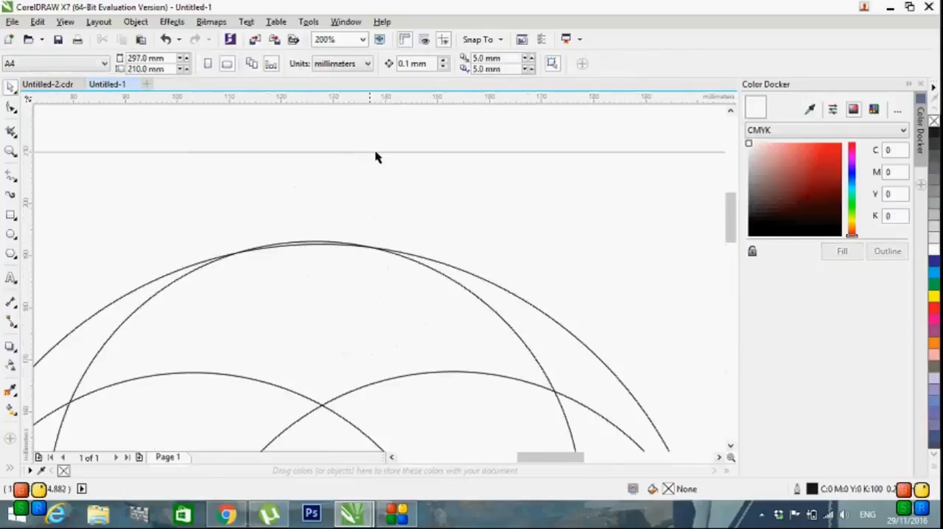
pyautogui.scroll(1, 325, 238)
pyautogui.click(341, 240)
pyautogui.scroll(5, 341, 241)
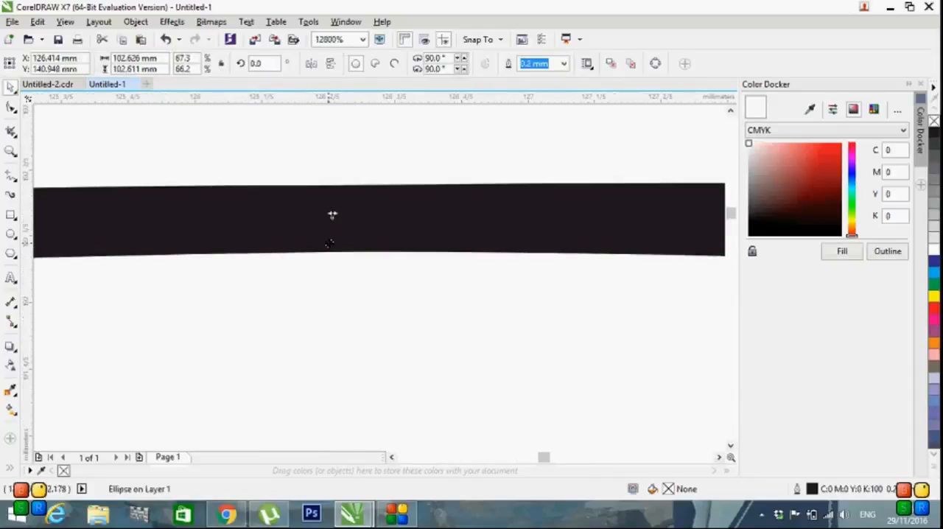
pyautogui.moveTo(332, 215); pyautogui.dragTo(331, 185)
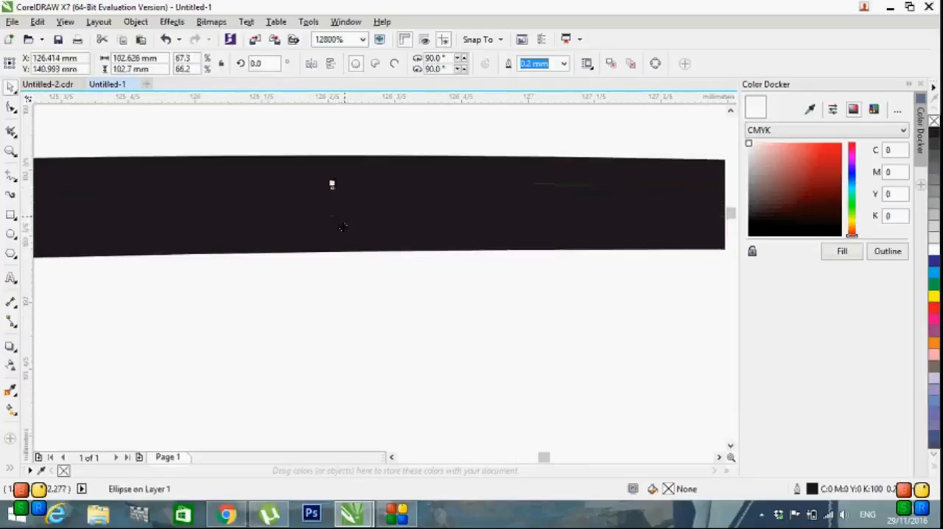
# Step: Resize the right inner circle to about 102.5 mm wide so its outer edge lines up with the large circle
pyautogui.scroll(-7, 341, 227)
pyautogui.scroll(5, 531, 396)
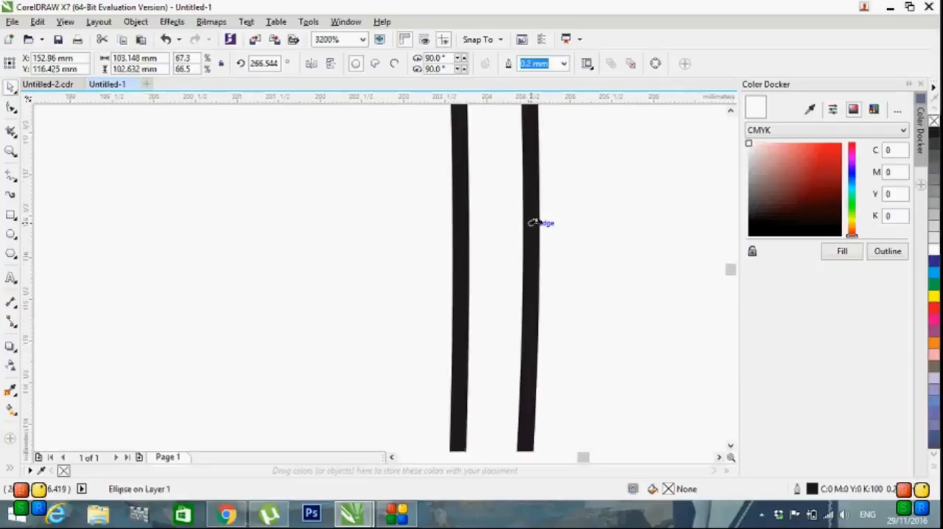
pyautogui.scroll(2, 530, 222)
pyautogui.moveTo(554, 147); pyautogui.dragTo(561, 147)
pyautogui.scroll(-3, 557, 156)
pyautogui.scroll(-5, 537, 189)
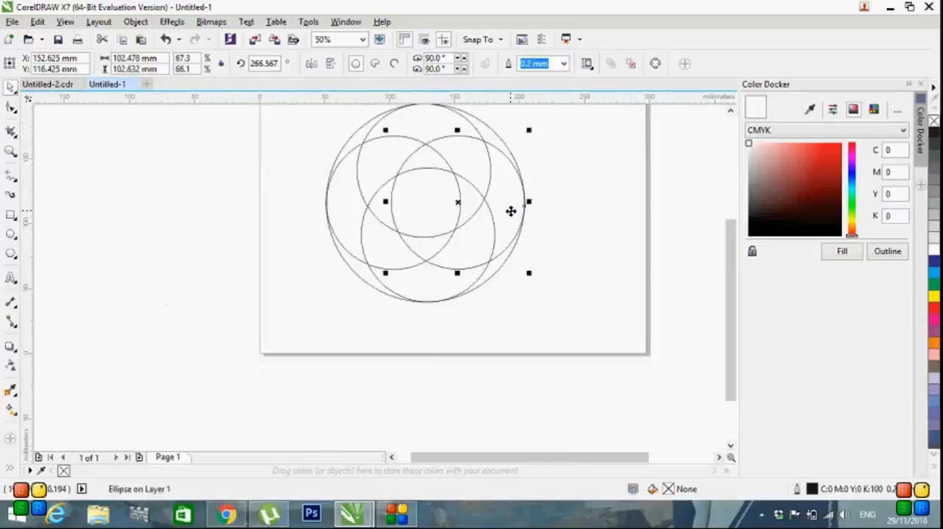
# Step: Stretch the lower inner circle slightly downward so its bottom edge lines up with the large circle's outline
pyautogui.scroll(1, 322, 214)
pyautogui.scroll(4, 319, 197)
pyautogui.scroll(-6, 381, 257)
pyautogui.scroll(8, 461, 322)
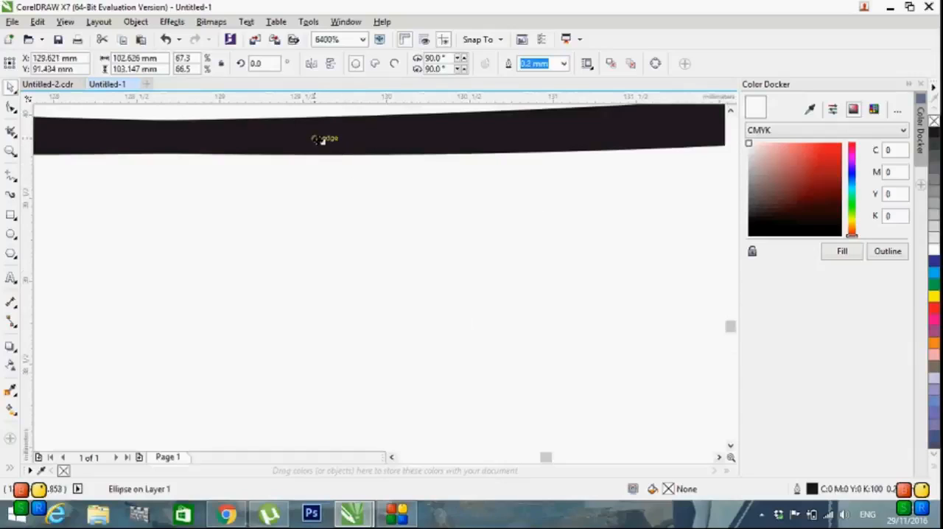
pyautogui.moveTo(322, 148); pyautogui.dragTo(322, 157)
pyautogui.click(343, 234)
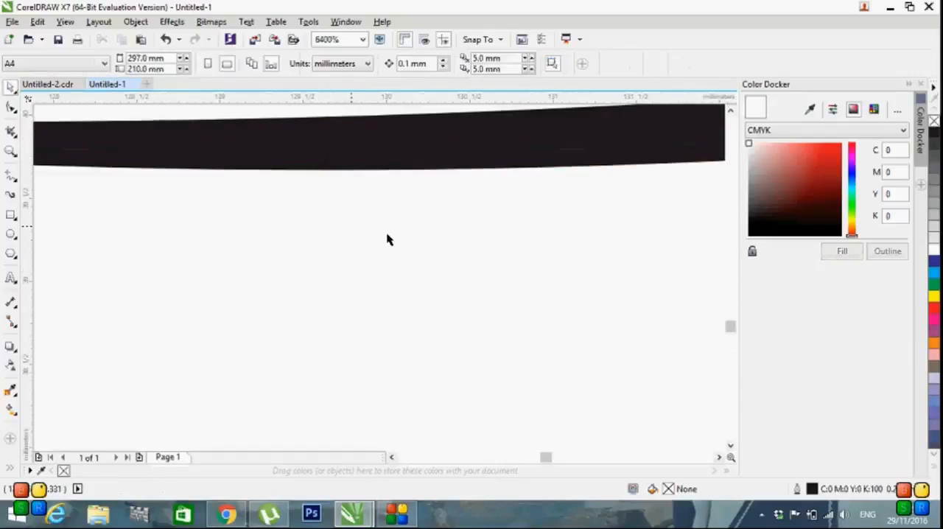
# Step: Use Smart Fill on the adjoining regions that form the upper-left crescent between the circles
pyautogui.scroll(2, 409, 226)
pyautogui.scroll(-10, 410, 225)
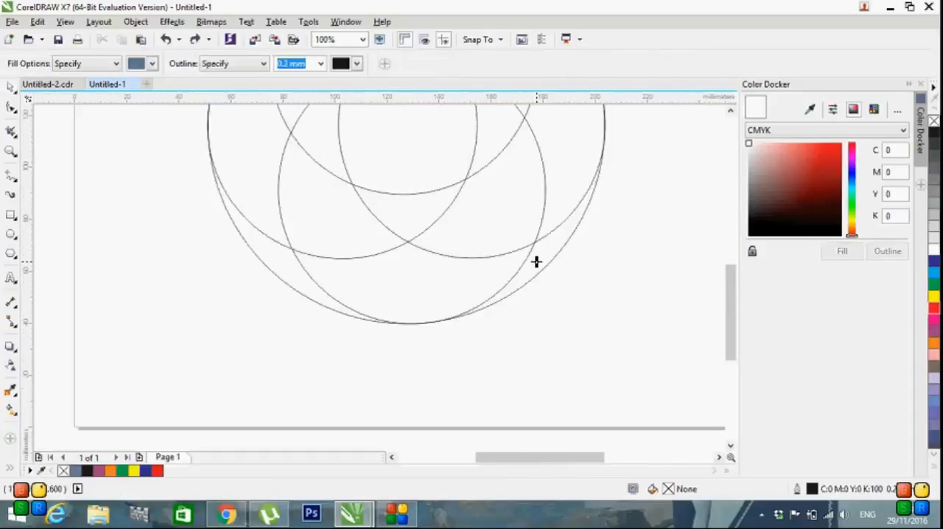
pyautogui.scroll(-1, 289, 263)
pyautogui.click(278, 245)
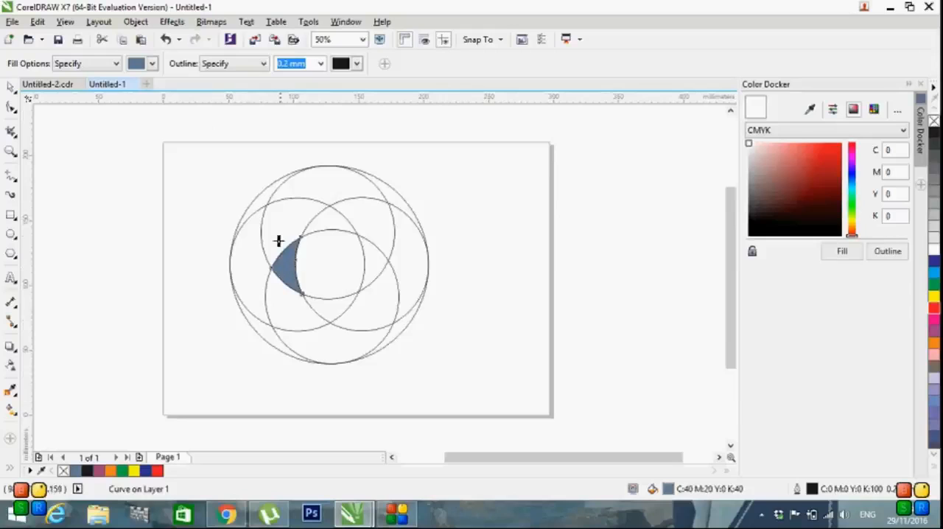
pyautogui.click(300, 210)
pyautogui.click(321, 189)
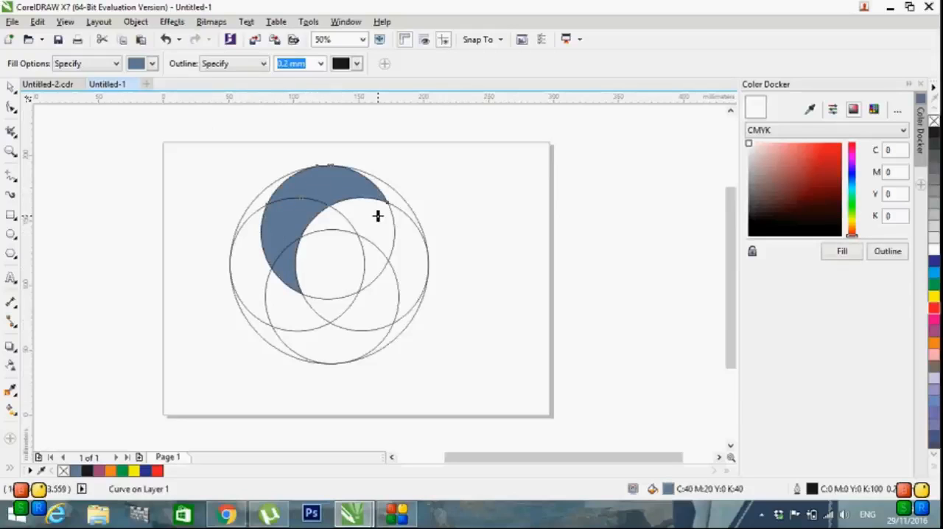
pyautogui.click(394, 197)
# Step: Weld the four filled pieces of the upper-left crescent into one shape and colour it green
pyautogui.press('space')
pyautogui.click(420, 204)
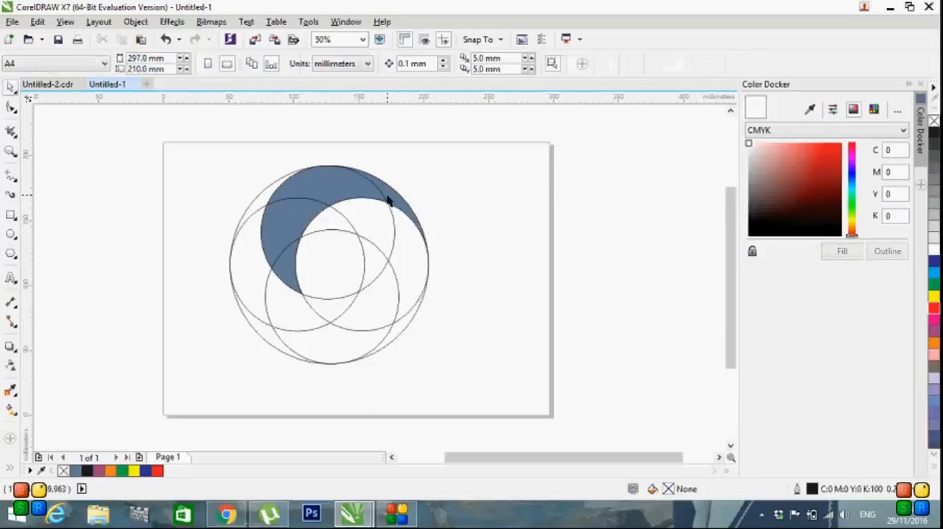
pyautogui.click(392, 197)
pyautogui.keyDown('shift'); pyautogui.click(331, 190); pyautogui.keyUp('shift')
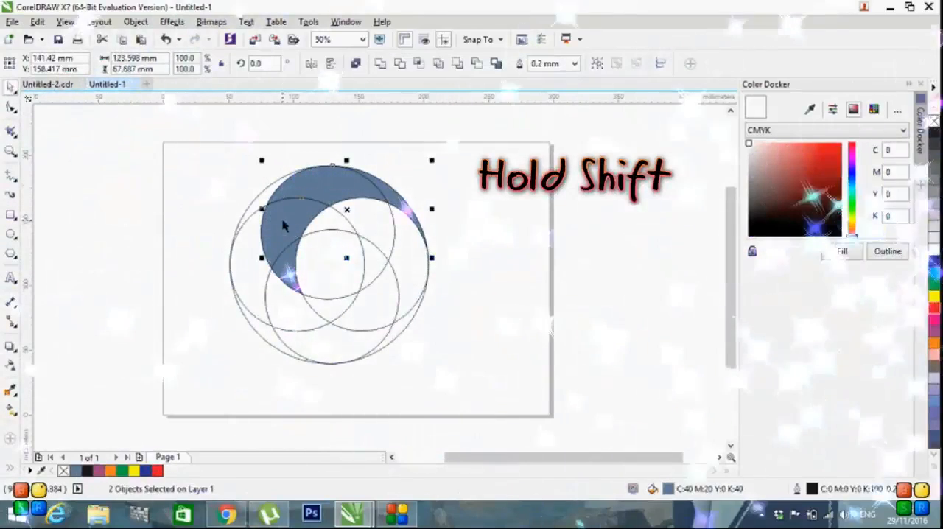
pyautogui.keyDown('shift'); pyautogui.click(285, 226); pyautogui.keyUp('shift')
pyautogui.keyDown('shift'); pyautogui.click(282, 265); pyautogui.keyUp('shift')
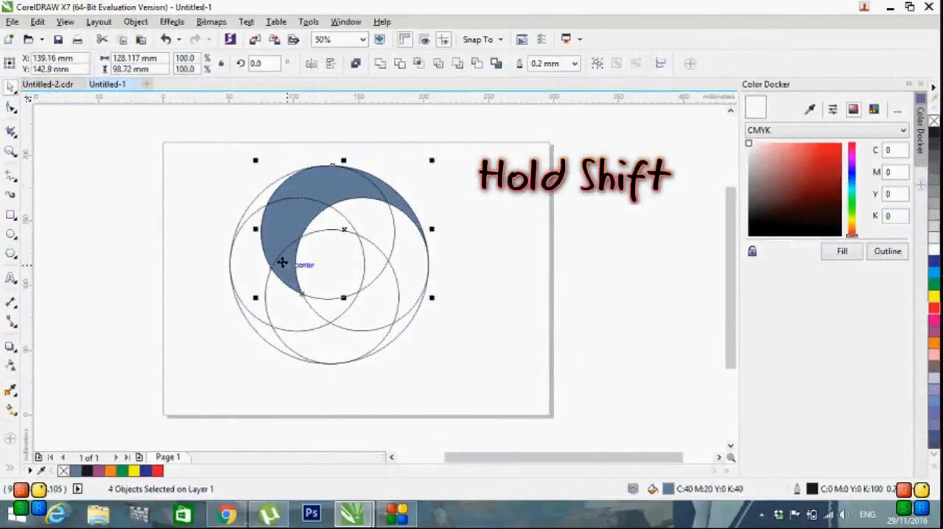
pyautogui.click(379, 66)
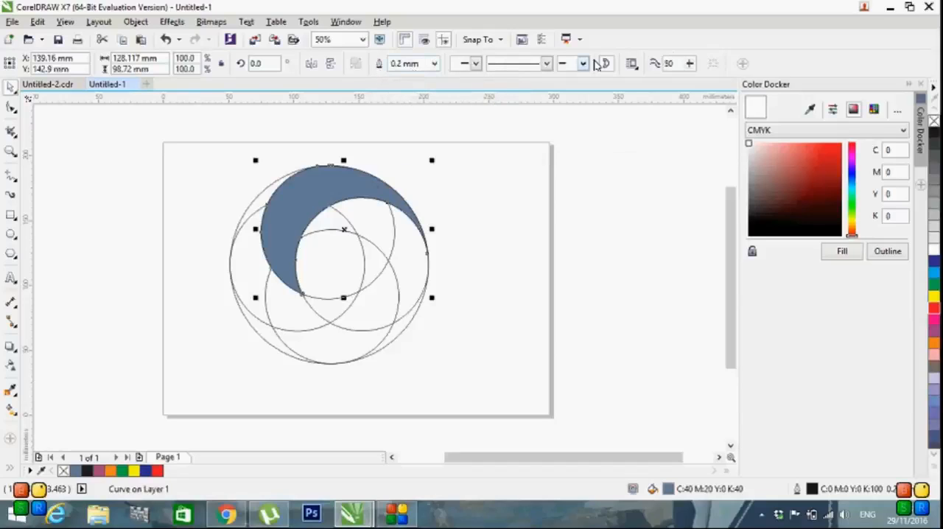
pyautogui.click(934, 286)
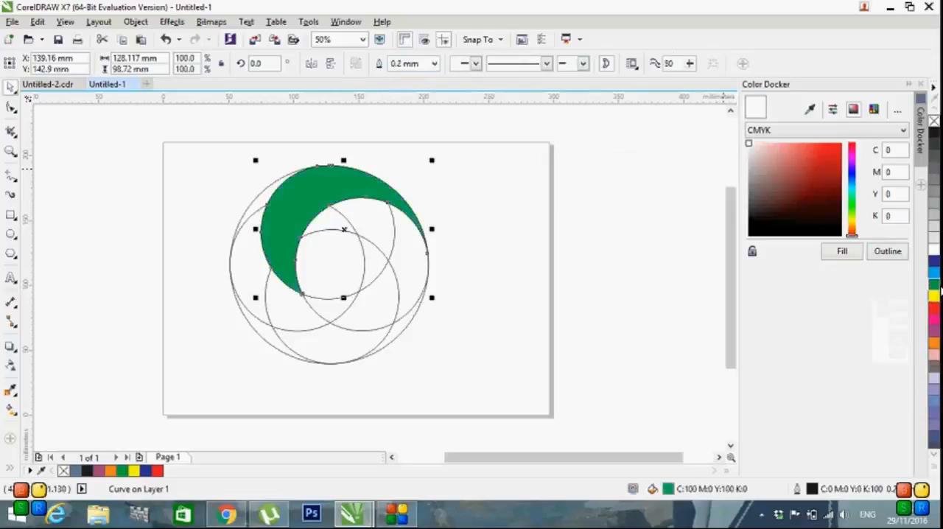
pyautogui.click(627, 199)
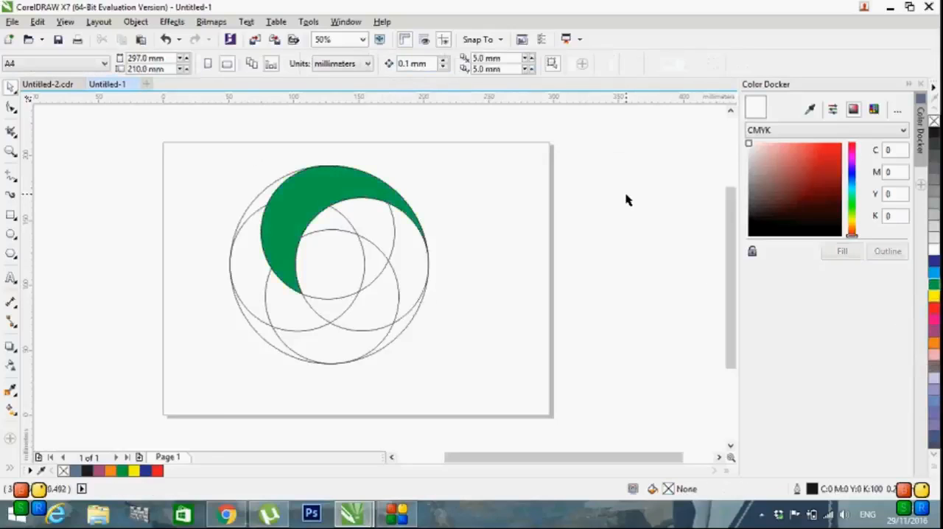
# Step: Use Smart Fill on the adjoining regions that form the right-hand crescent beneath the green one
pyautogui.click(11, 391)
pyautogui.click(32, 400)
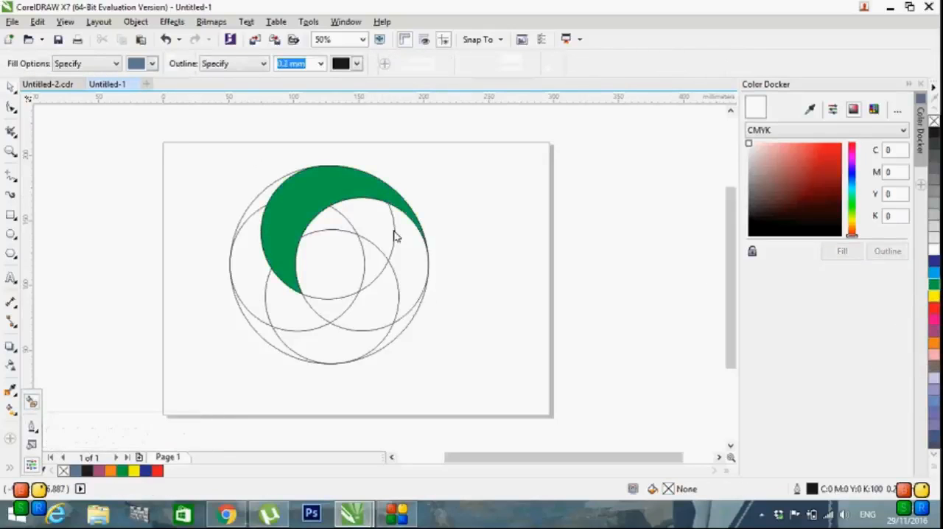
pyautogui.click(335, 216)
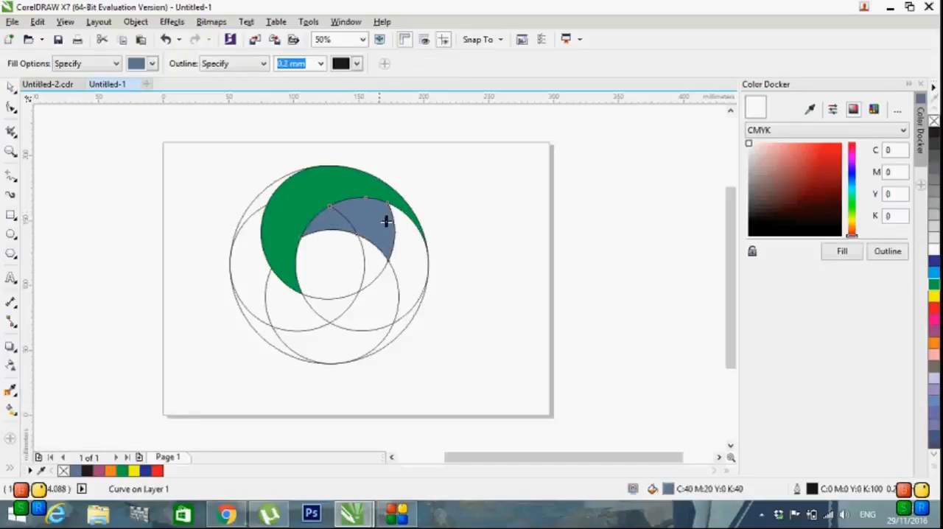
pyautogui.click(410, 247)
pyautogui.click(398, 330)
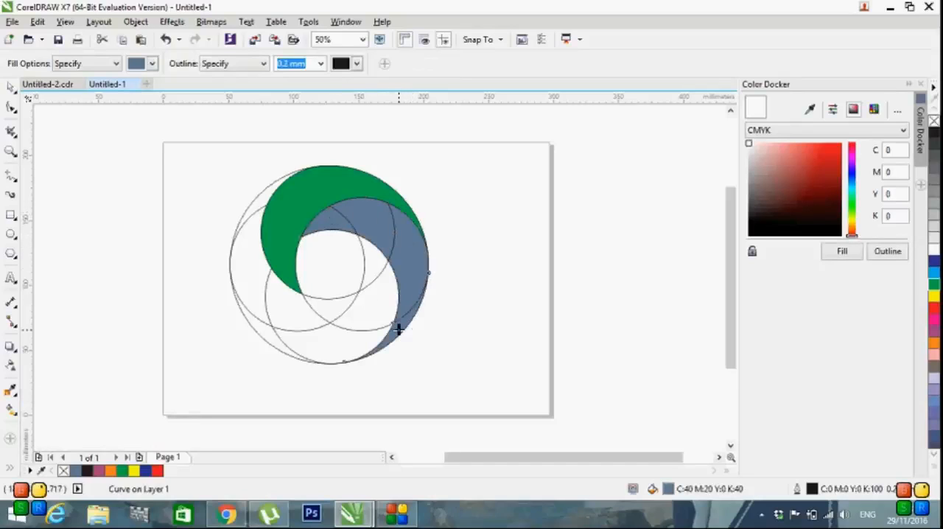
# Step: Weld the four filled pieces of the right-hand crescent into one shape and colour it red
pyautogui.click(10, 89)
pyautogui.click(381, 372)
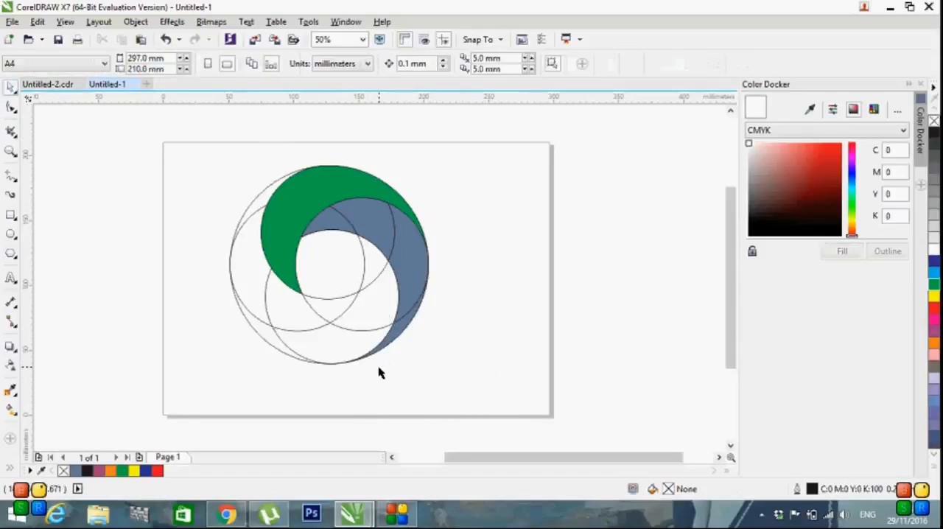
pyautogui.click(394, 337)
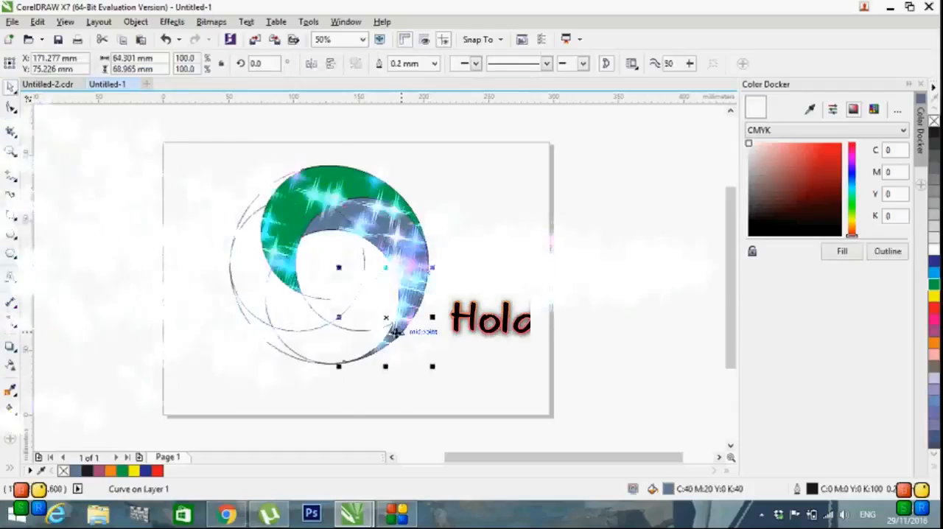
pyautogui.keyDown('shift'); pyautogui.click(382, 237); pyautogui.keyUp('shift')
pyautogui.keyDown('shift'); pyautogui.click(324, 271); pyautogui.keyUp('shift')
pyautogui.keyDown('shift'); pyautogui.click(320, 216); pyautogui.keyUp('shift')
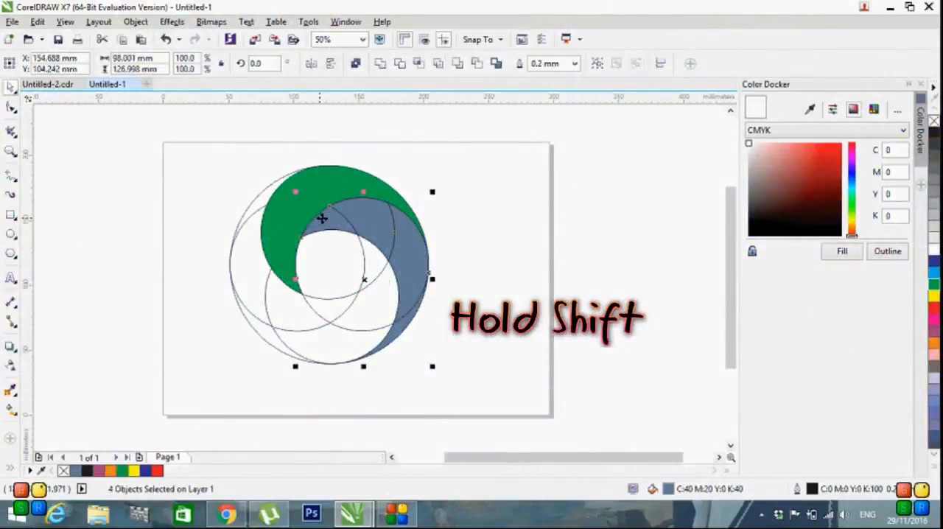
pyautogui.click(379, 66)
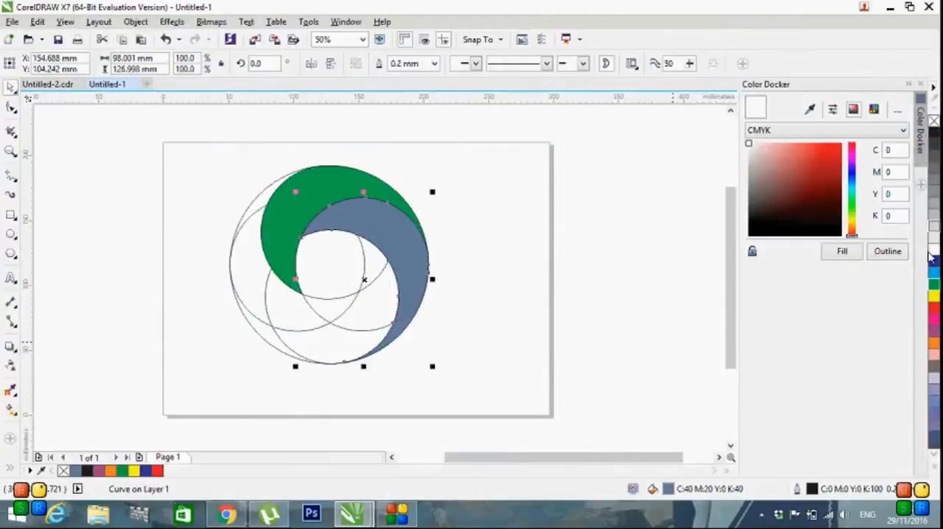
pyautogui.click(934, 309)
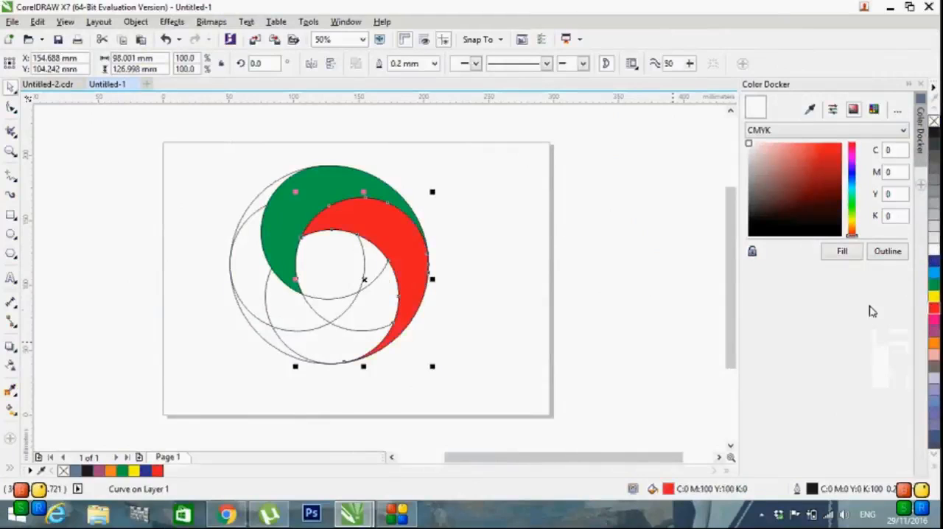
pyautogui.click(516, 313)
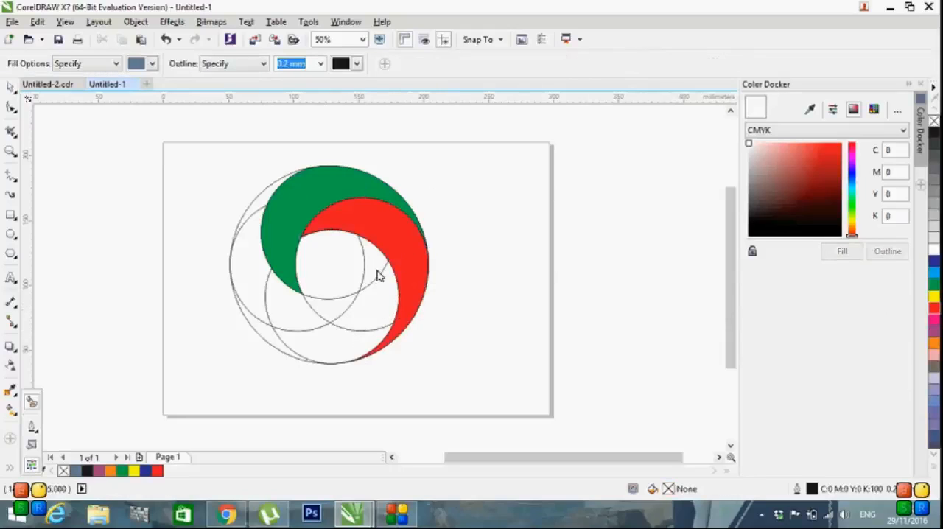
# Step: Use Smart Fill on the adjoining regions that form the lower crescent beneath the red one
pyautogui.click(373, 282)
pyautogui.click(357, 313)
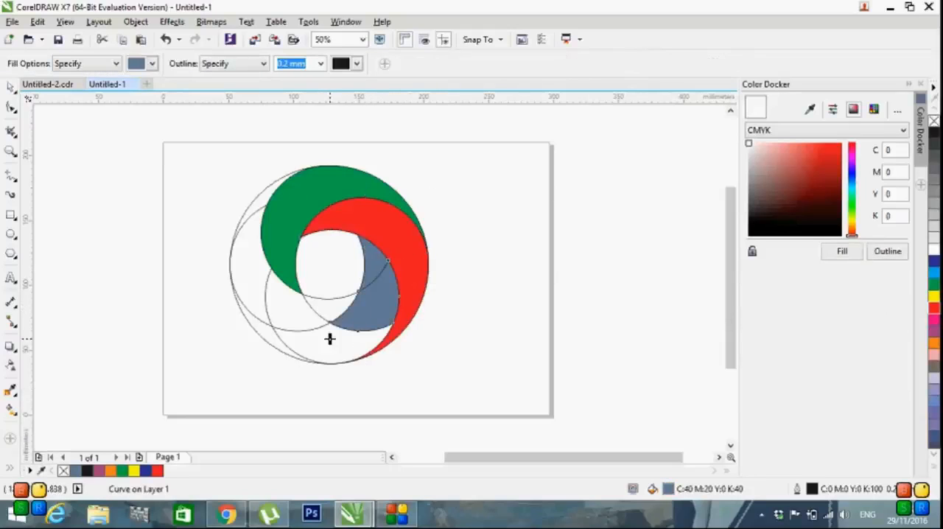
pyautogui.click(300, 341)
pyautogui.click(274, 337)
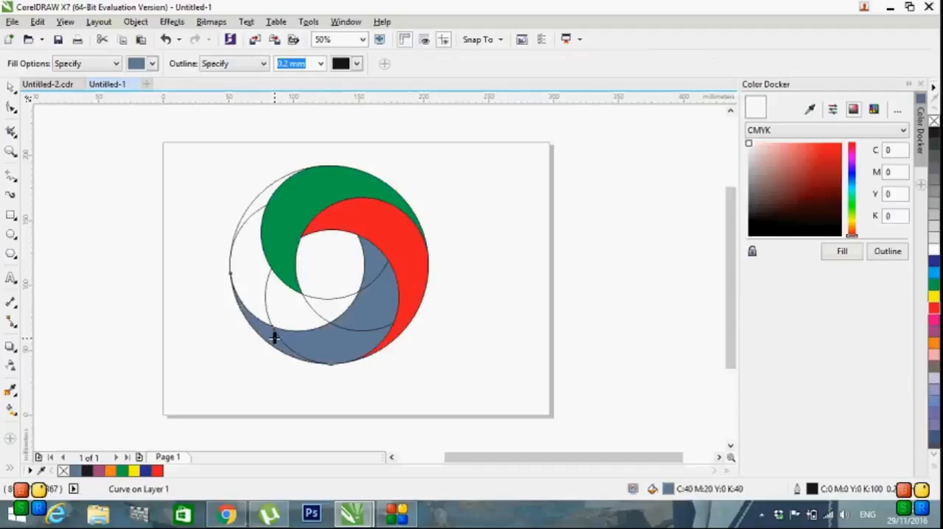
# Step: Weld the filled pieces of the lower crescent into one shape and colour it pink
pyautogui.press('space')
pyautogui.click(934, 321)
pyautogui.click(516, 303)
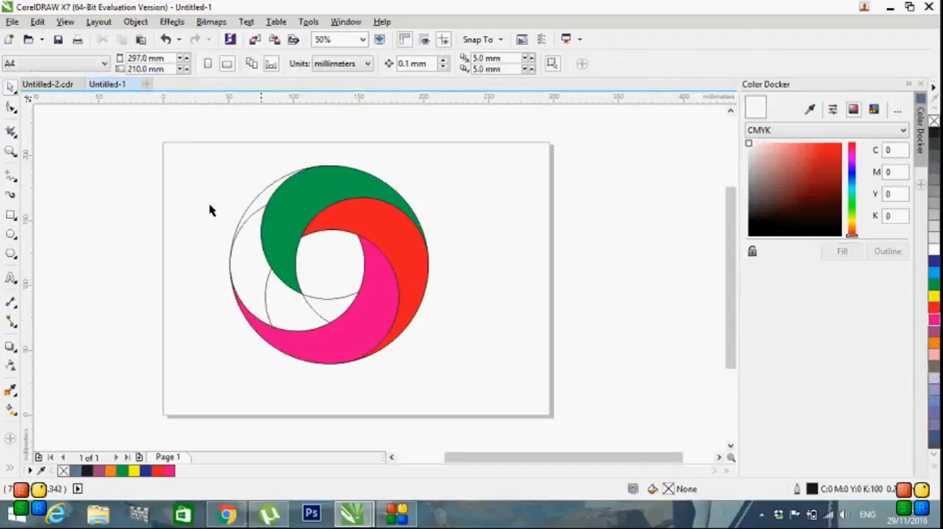
# Step: Use Smart Fill on the four remaining regions that form the left-hand crescent between the green and pink ones
pyautogui.click(10, 470)
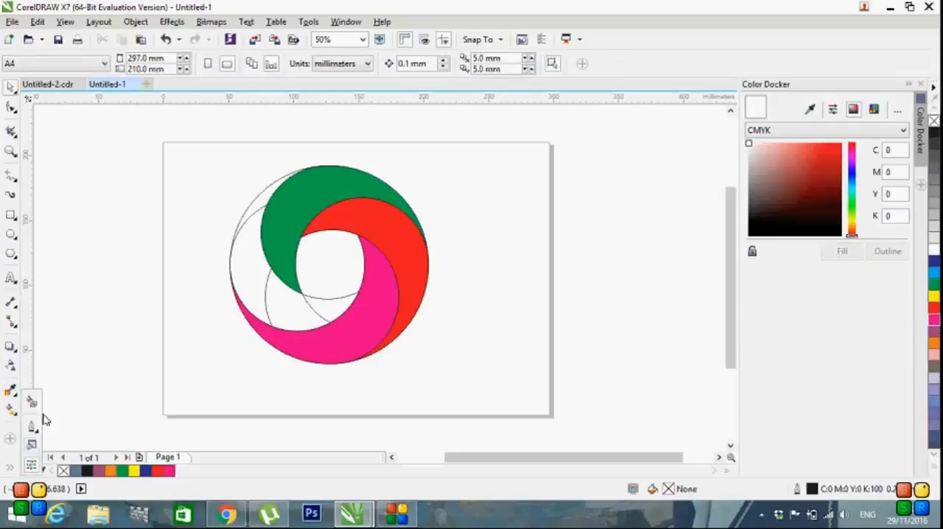
pyautogui.click(32, 403)
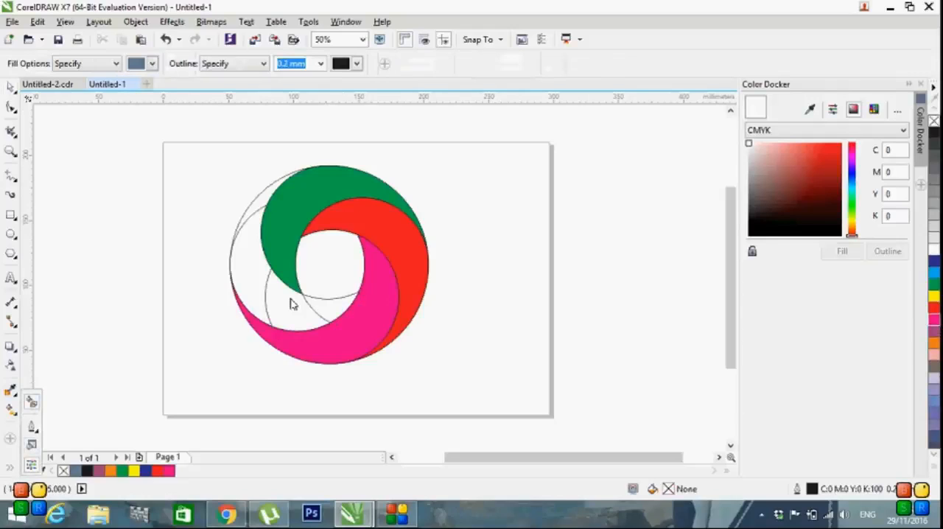
pyautogui.click(329, 308)
pyautogui.click(280, 307)
pyautogui.click(255, 280)
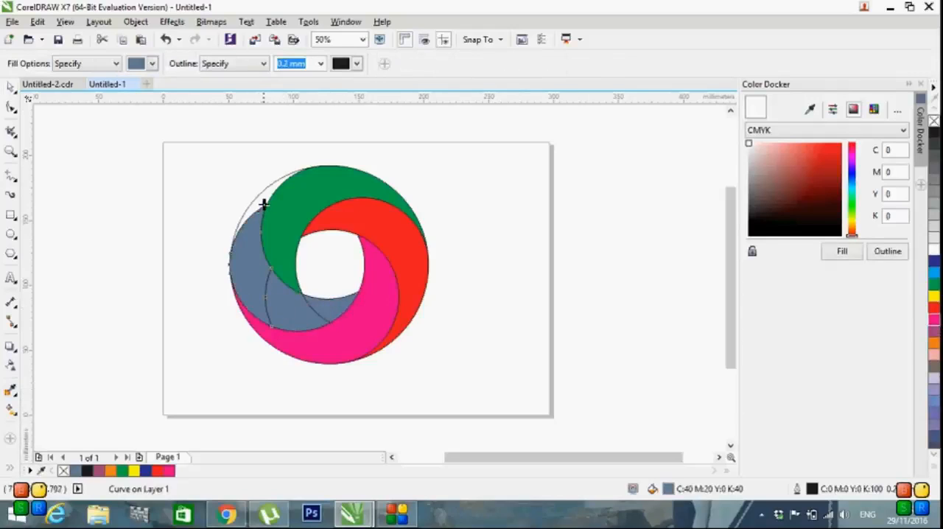
pyautogui.click(263, 211)
# Step: Weld the four filled pieces of the left-hand crescent into one shape and colour it yellow
pyautogui.click(10, 87)
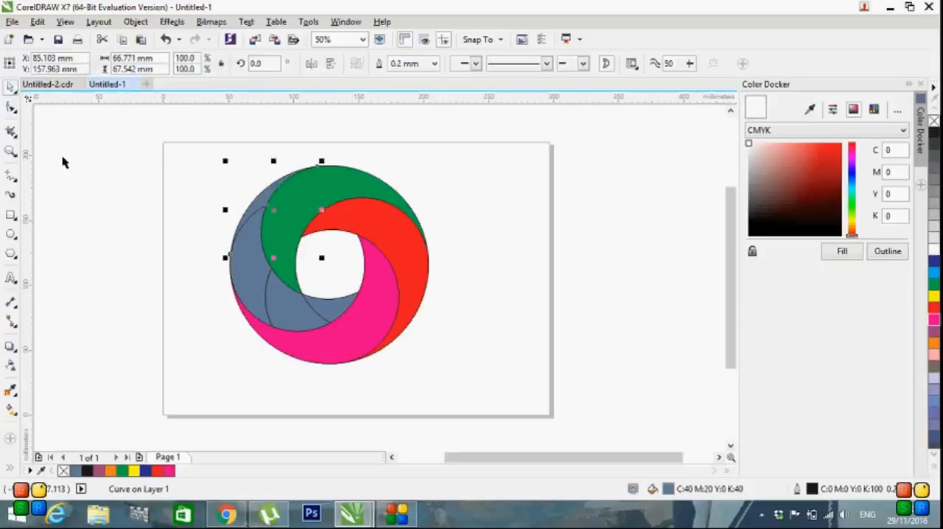
pyautogui.click(309, 309)
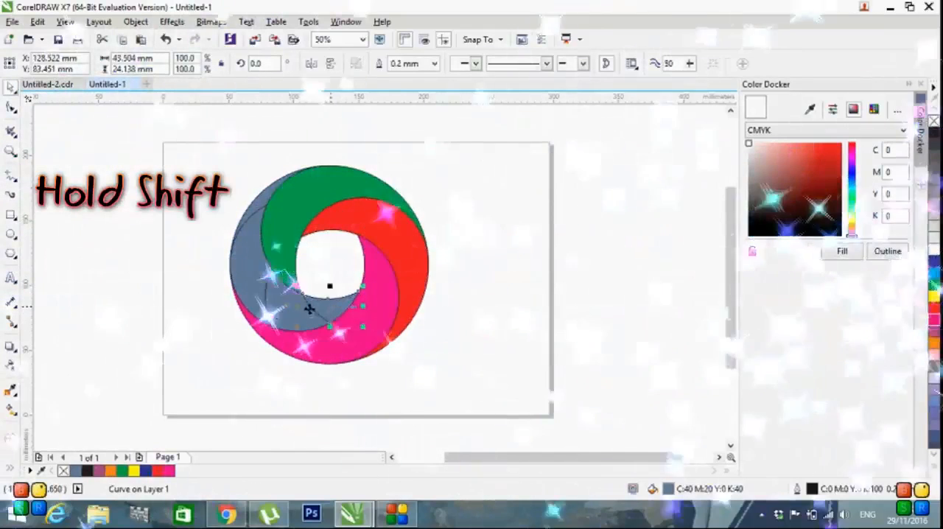
pyautogui.keyDown('shift'); pyautogui.click(274, 307); pyautogui.keyUp('shift')
pyautogui.keyDown('shift'); pyautogui.click(242, 265); pyautogui.keyUp('shift')
pyautogui.keyDown('shift'); pyautogui.click(256, 200); pyautogui.keyUp('shift')
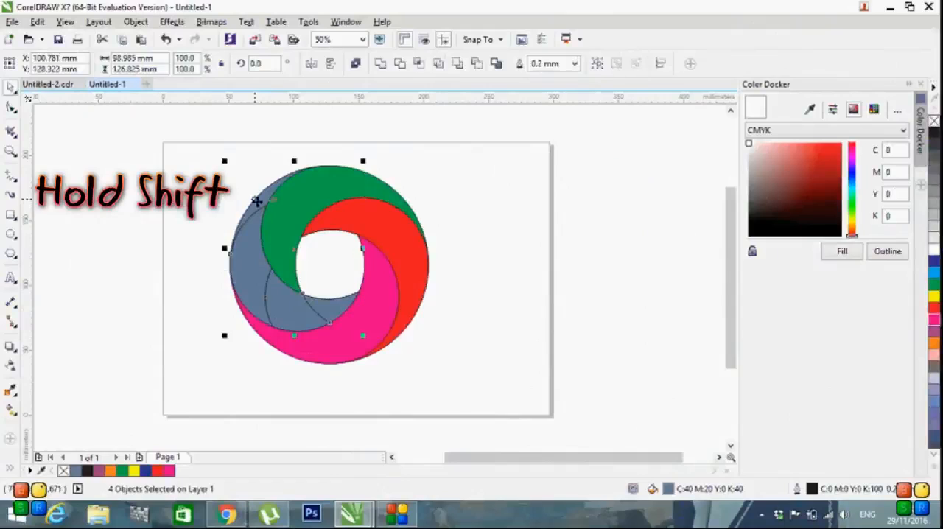
pyautogui.click(379, 65)
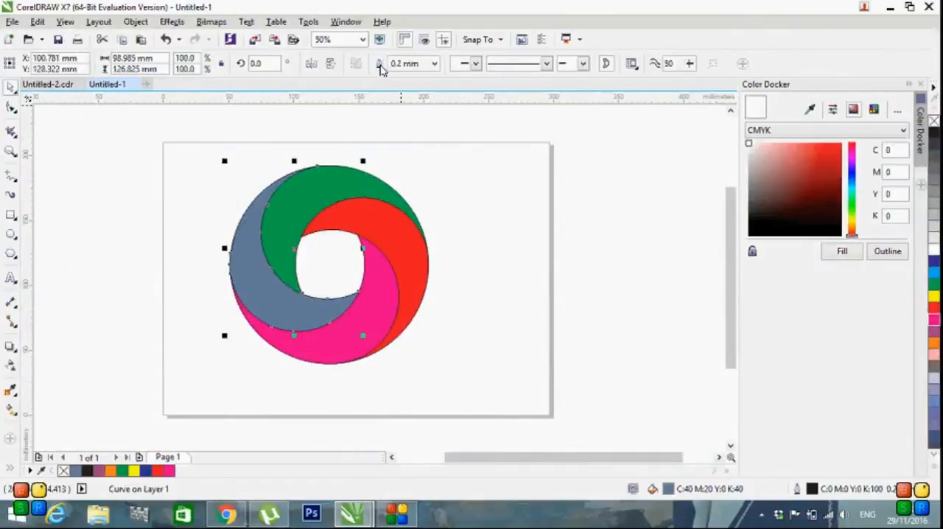
pyautogui.click(934, 297)
# Step: Set the outline of the whole logo to None and move the pink and yellow crescents off the page
pyautogui.moveTo(195, 150); pyautogui.dragTo(494, 378)
pyautogui.click(575, 64)
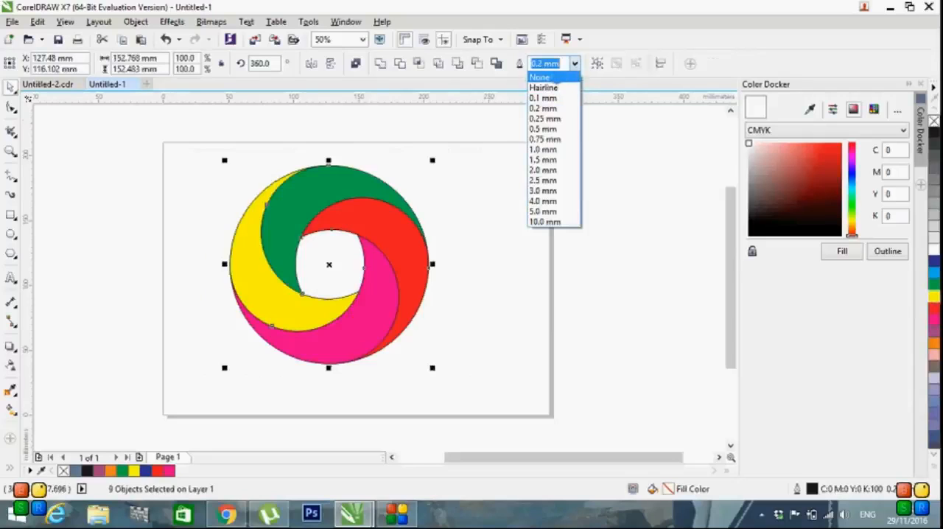
pyautogui.click(539, 77)
pyautogui.click(464, 219)
pyautogui.moveTo(396, 321); pyautogui.dragTo(157, 335)
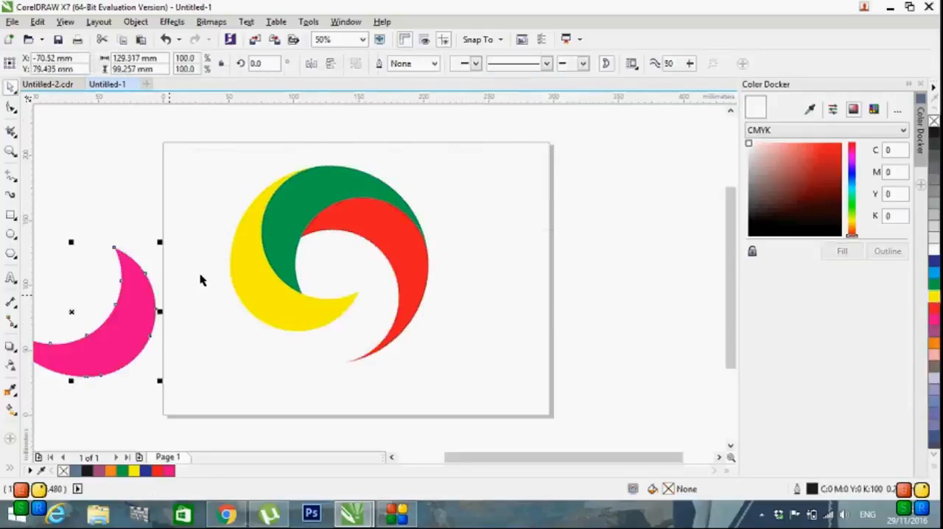
pyautogui.moveTo(259, 270); pyautogui.dragTo(72, 230)
# Step: Apply an elliptical fountain fill to the green crescent, with a yellow centre in its upper part fading to green
pyautogui.click(316, 184)
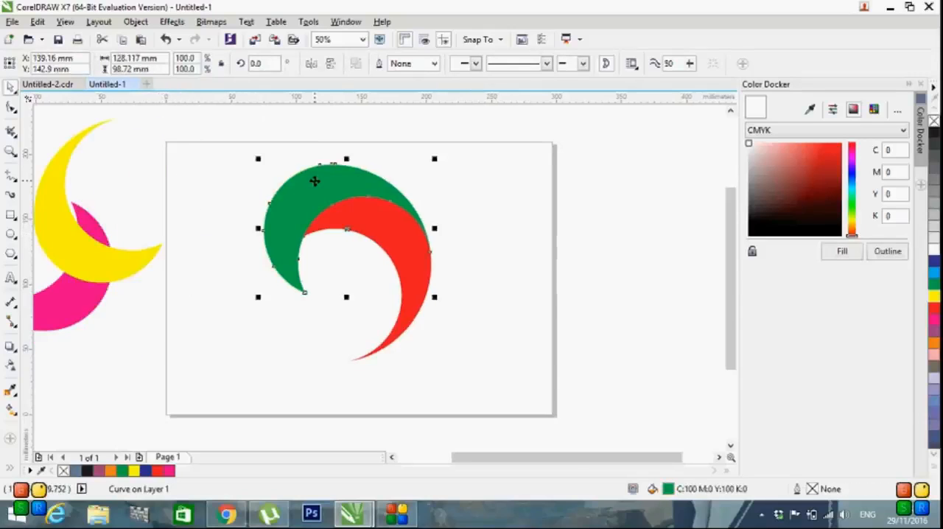
pyautogui.click(11, 412)
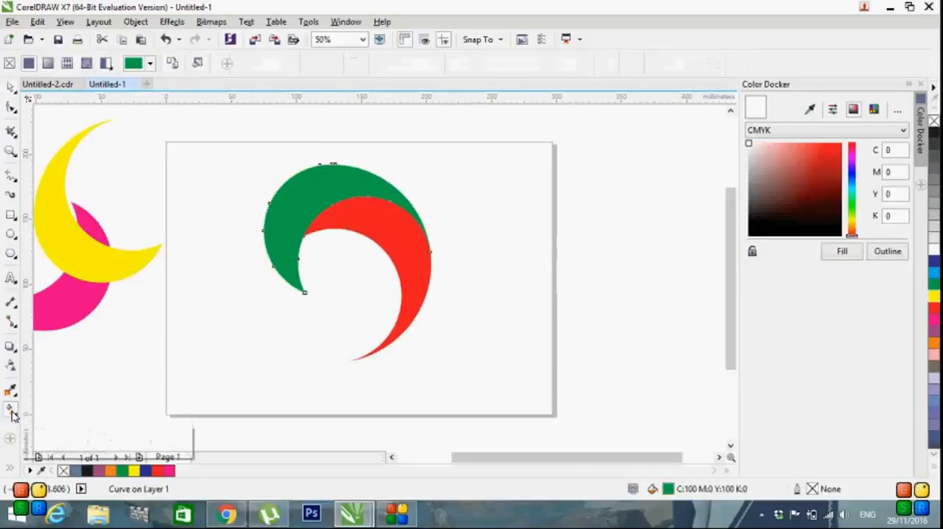
pyautogui.moveTo(296, 205); pyautogui.dragTo(434, 174)
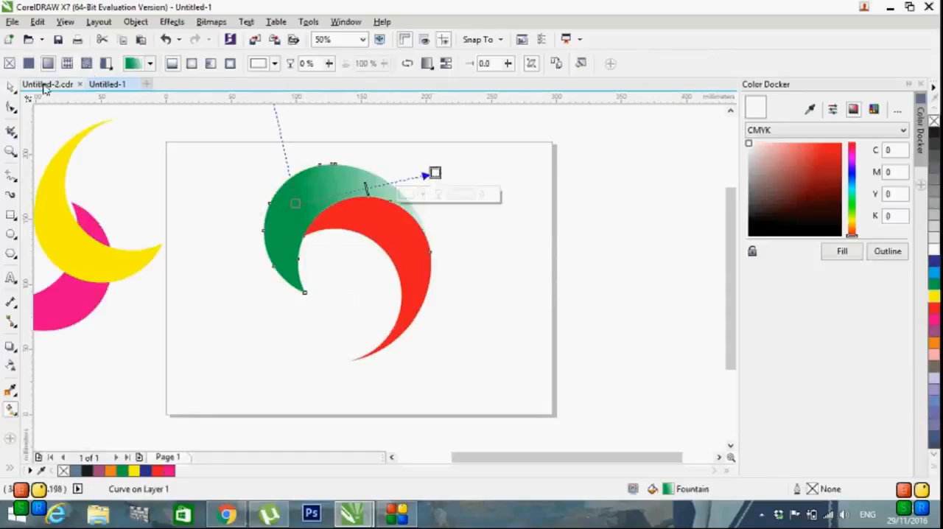
pyautogui.click(192, 65)
pyautogui.moveTo(368, 185); pyautogui.dragTo(324, 189)
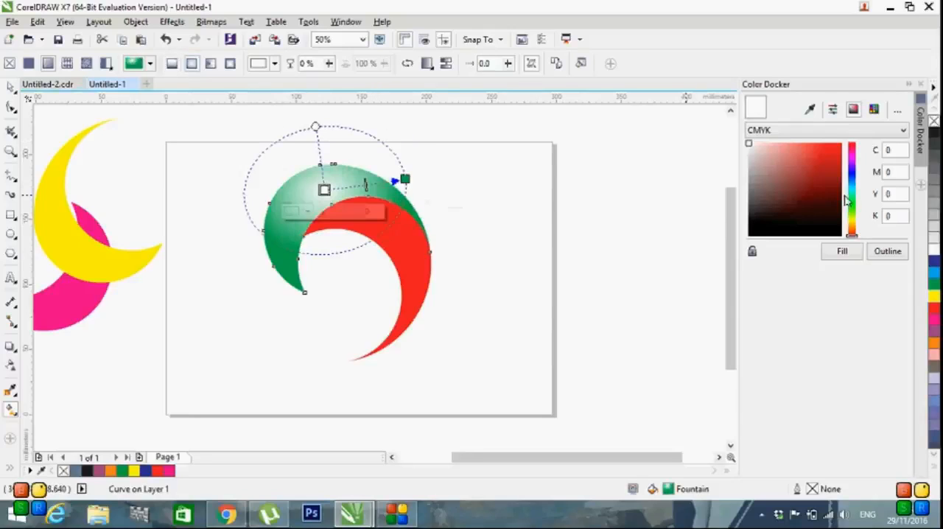
pyautogui.click(934, 296)
pyautogui.moveTo(404, 179); pyautogui.dragTo(399, 190)
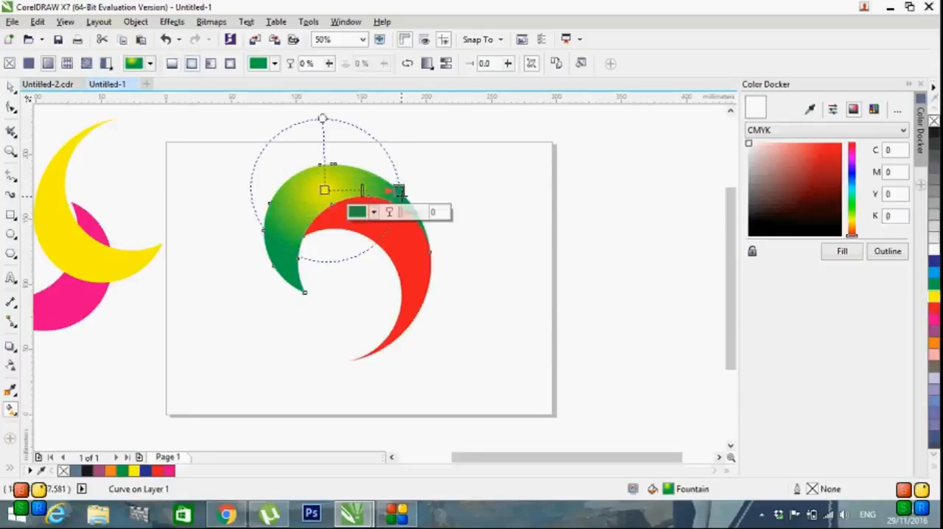
pyautogui.click(460, 197)
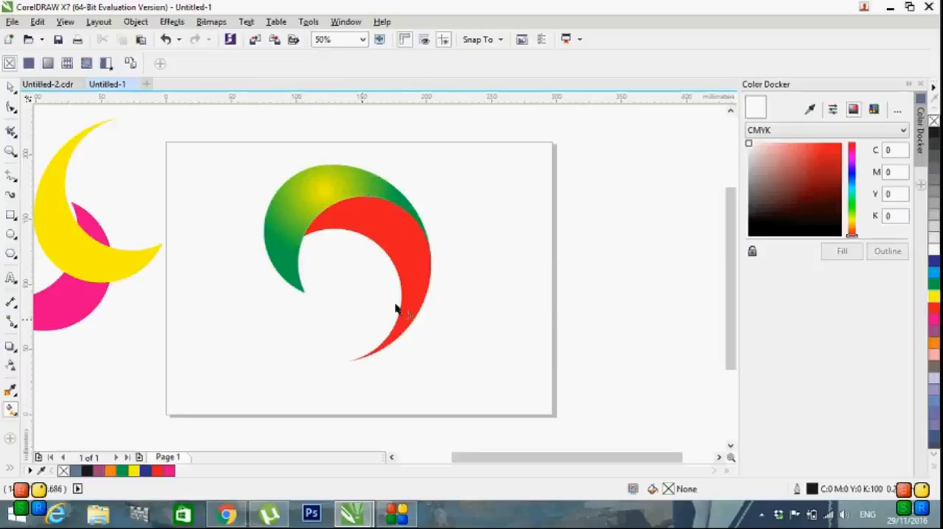
# Step: Apply an elliptical fountain fill to the red crescent, with a red centre near its upper part fading to yellow
pyautogui.click(415, 269)
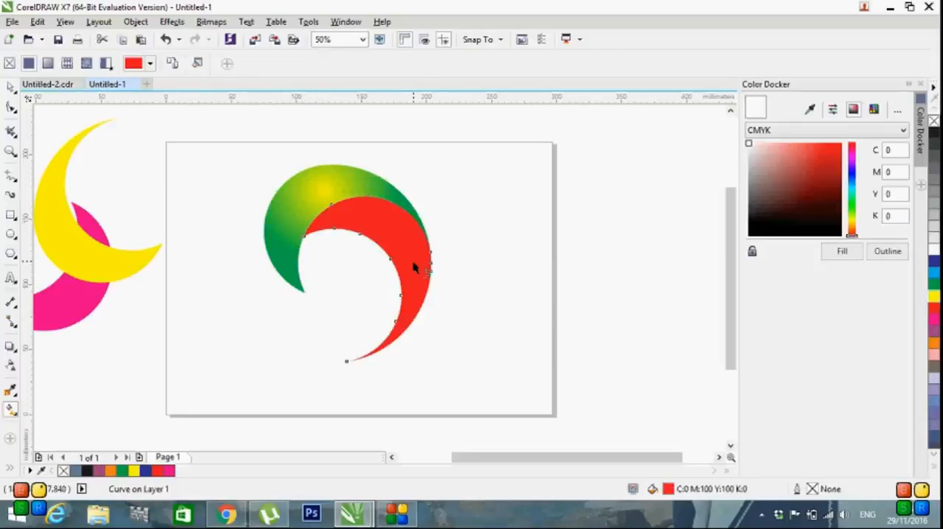
pyautogui.click(11, 410)
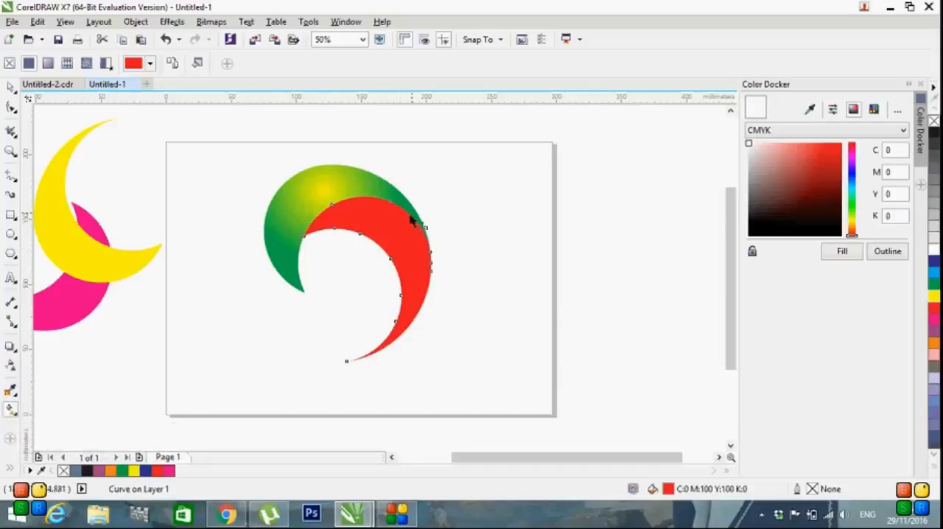
pyautogui.moveTo(400, 219); pyautogui.dragTo(431, 322)
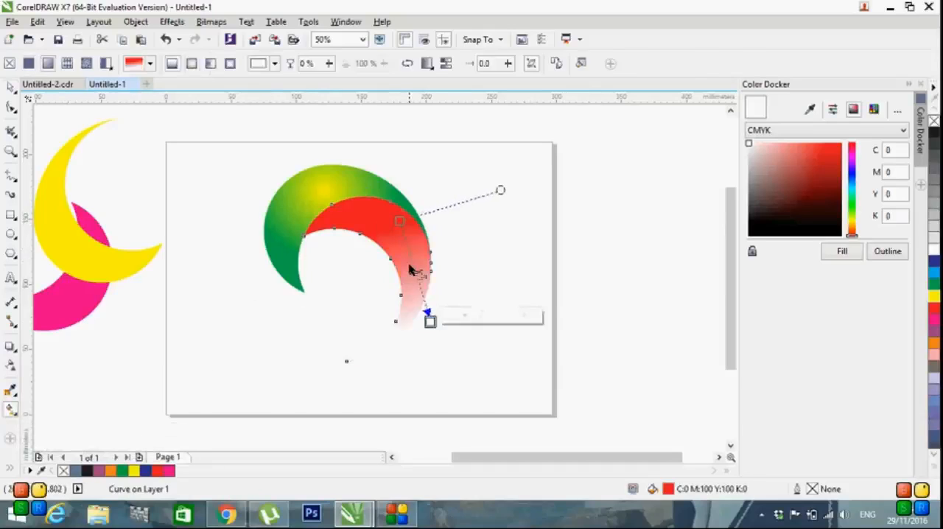
pyautogui.click(11, 87)
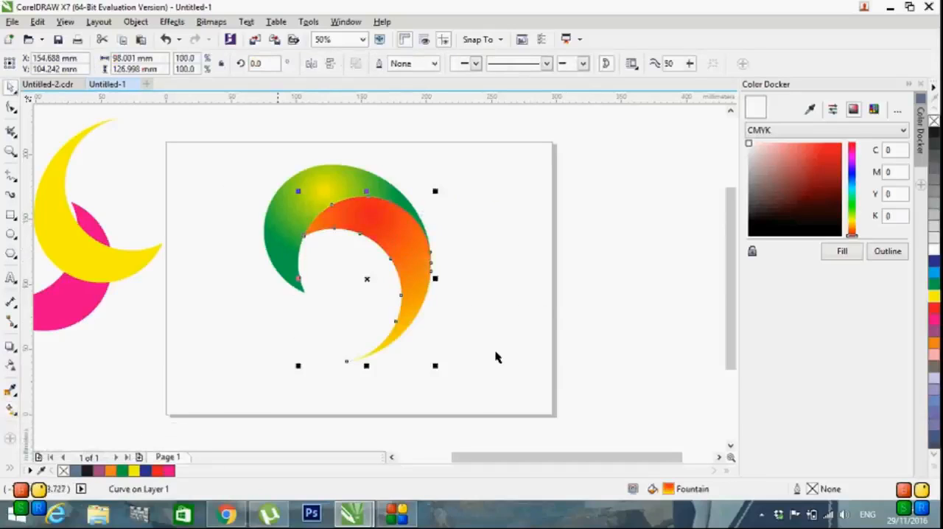
pyautogui.click(337, 267)
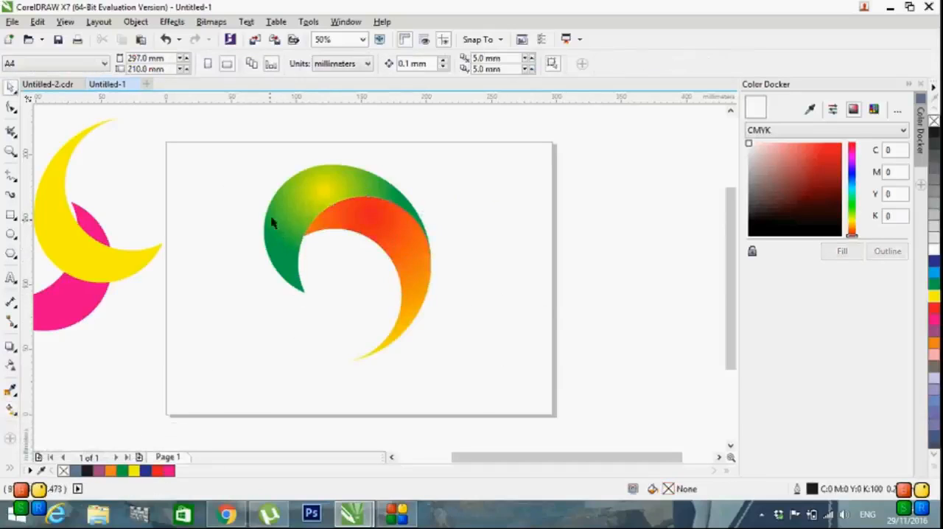
# Step: Duplicate the green crescent at 91.5% scale and recolour the copy's fountain fill from a white centre to black
pyautogui.click(307, 211)
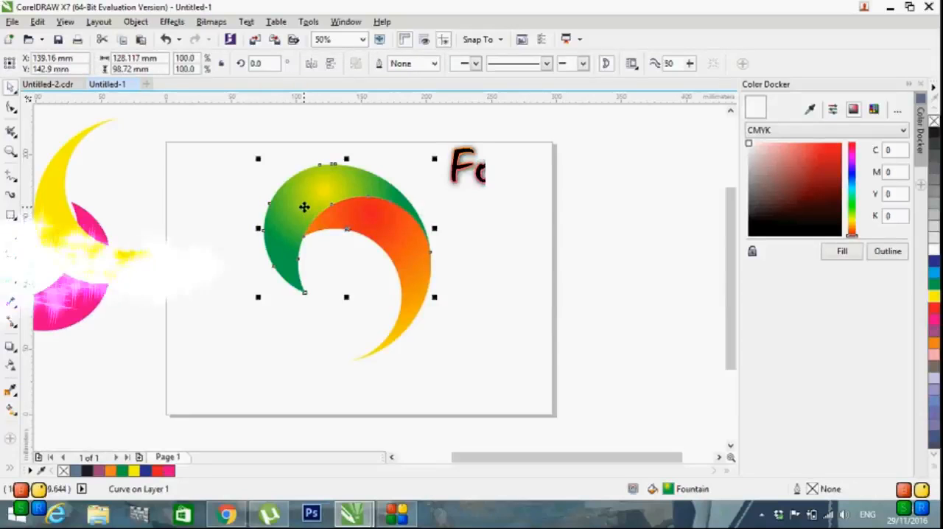
pyautogui.hotkey('ctrl', 'd')
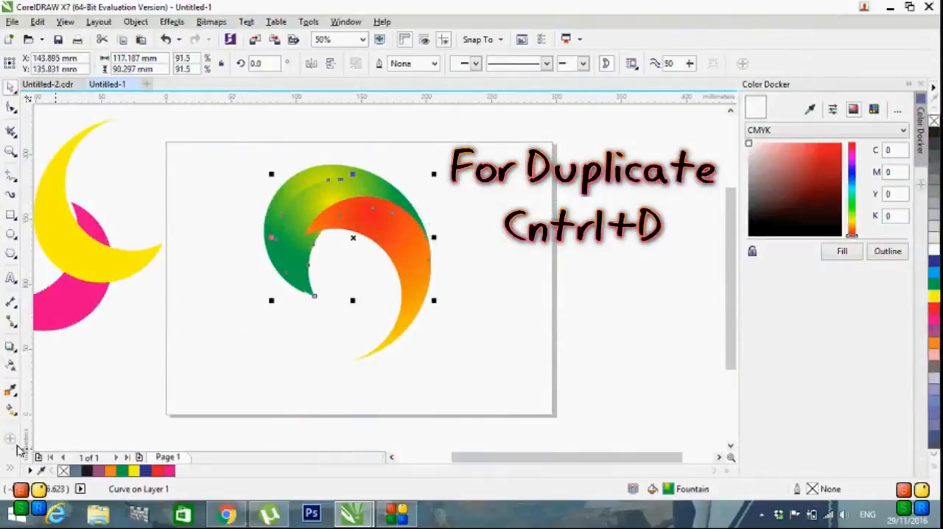
pyautogui.click(11, 411)
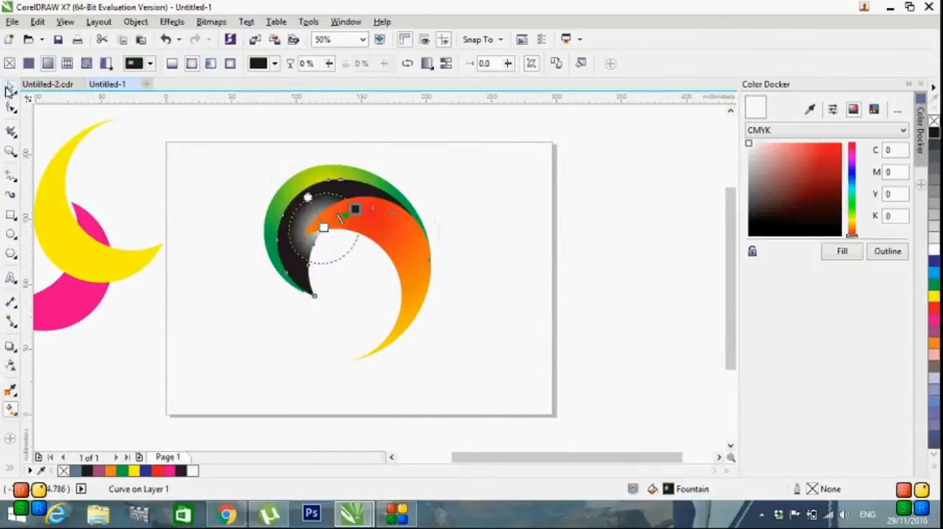
pyautogui.click(9, 89)
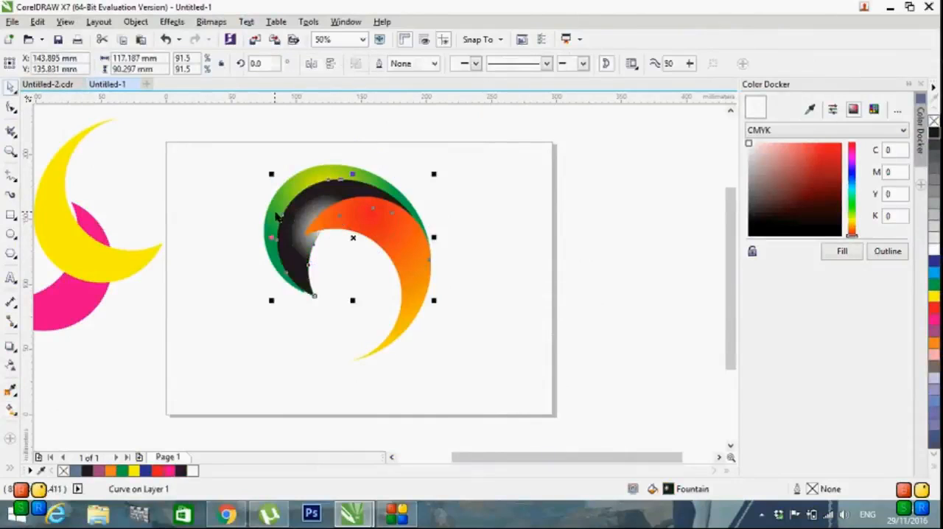
# Step: Send the black crescent copy to the back of the page, behind the green and red crescents
pyautogui.rightClick(301, 227)
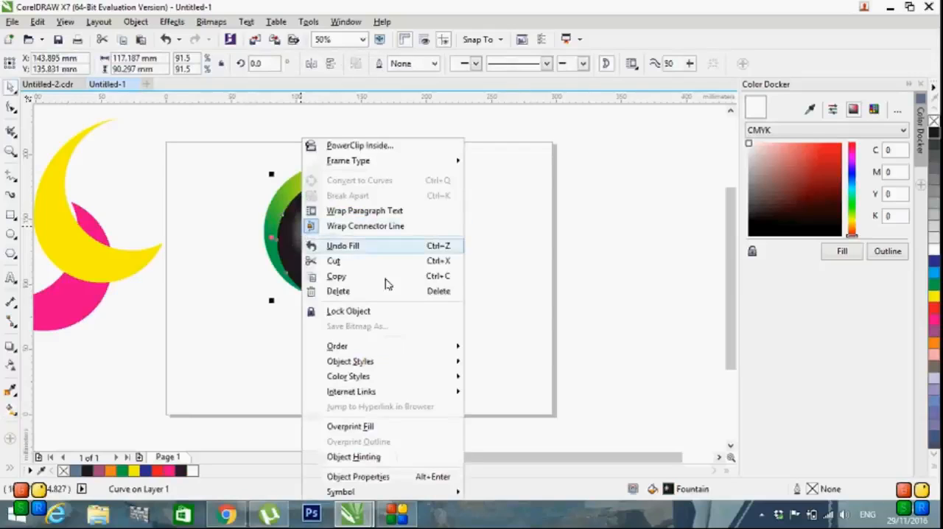
pyautogui.moveTo(404, 352)
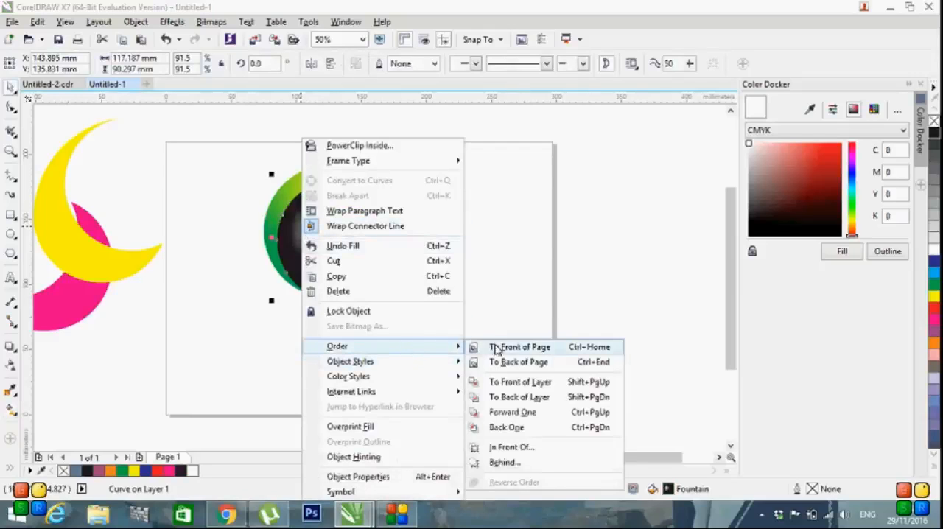
pyautogui.click(517, 361)
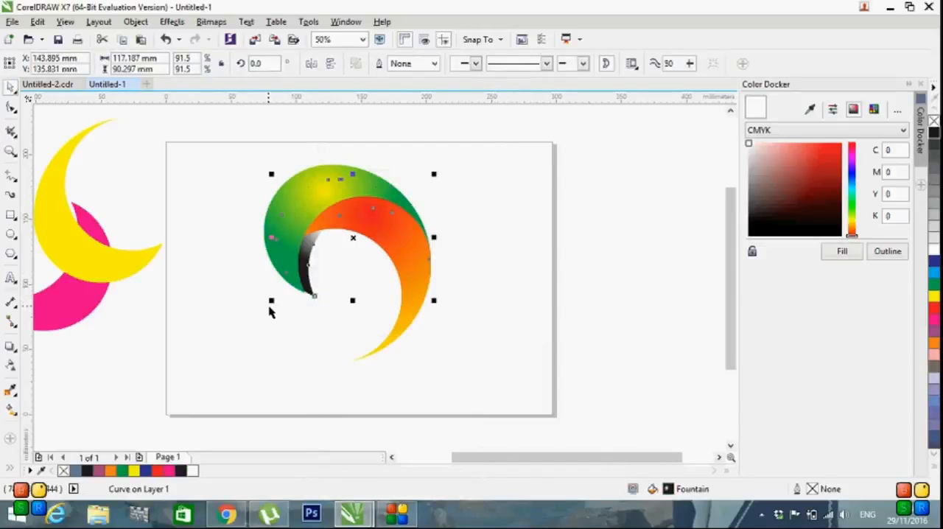
# Step: Enlarge the black crescent copy to 92.8% and shift it so its lower tip continues the green crescent's outer edge
pyautogui.moveTo(269, 300); pyautogui.dragTo(267, 305)
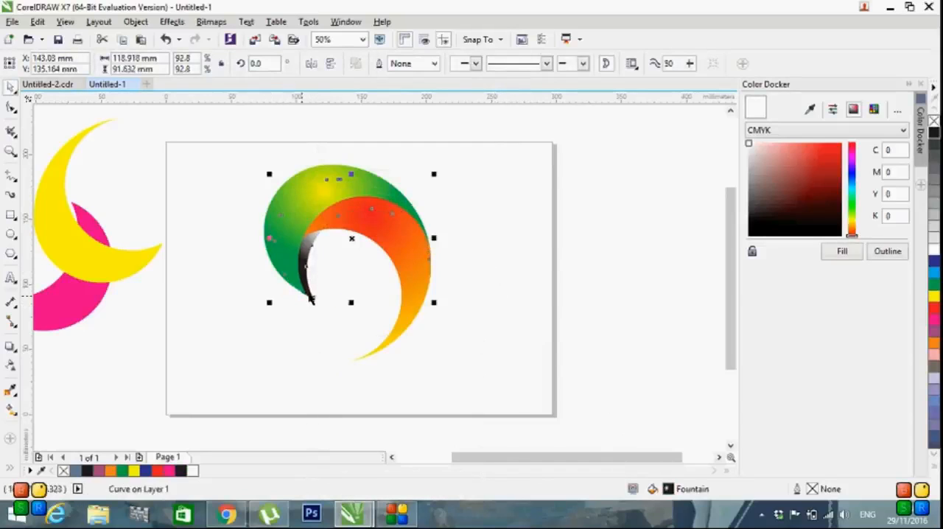
pyautogui.scroll(3, 313, 280)
pyautogui.scroll(1, 313, 280)
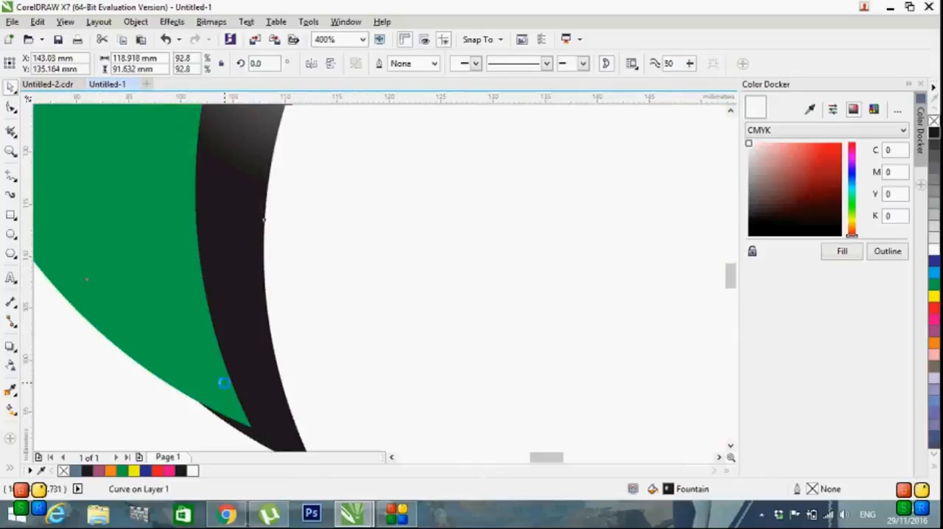
pyautogui.scroll(-1, 226, 390)
pyautogui.moveTo(269, 426); pyautogui.dragTo(267, 418)
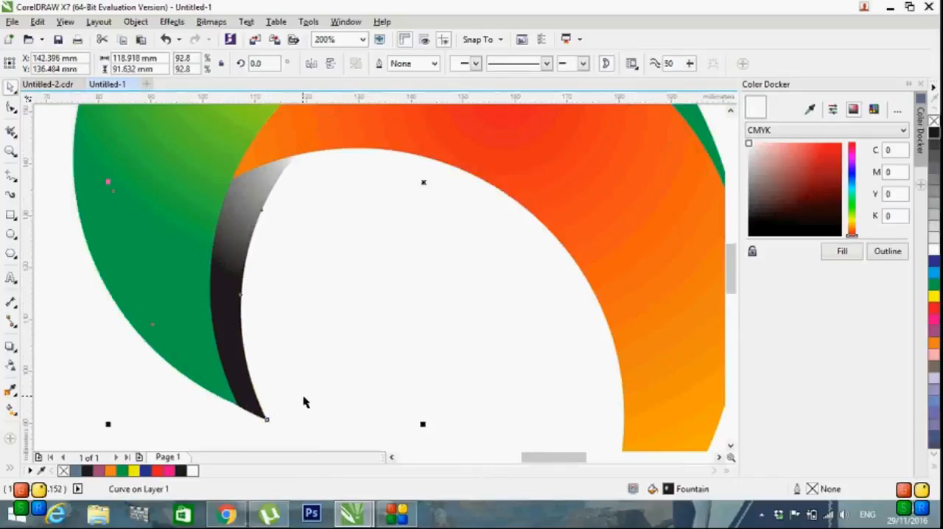
pyautogui.scroll(-1, 330, 259)
pyautogui.moveTo(436, 201); pyautogui.dragTo(449, 217)
pyautogui.hotkey('ctrl', 'z')
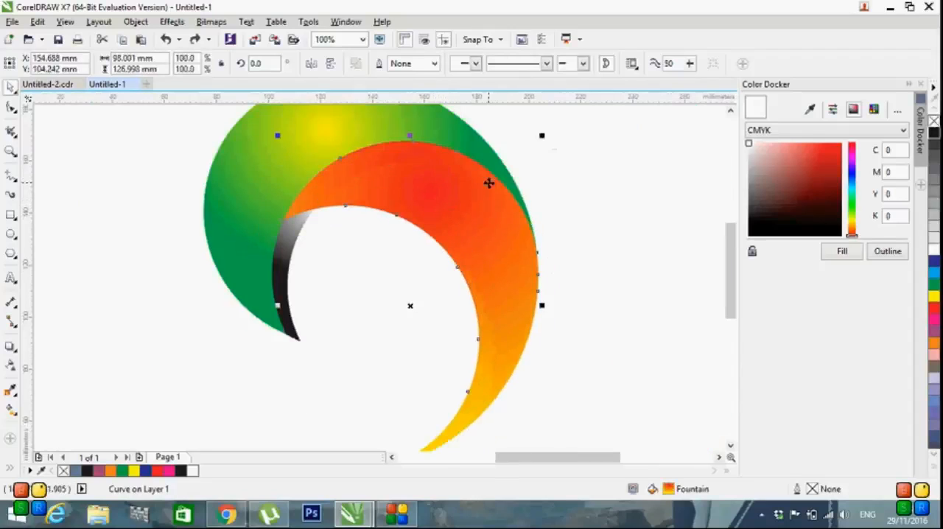
pyautogui.rightClick(458, 196)
pyautogui.click(648, 242)
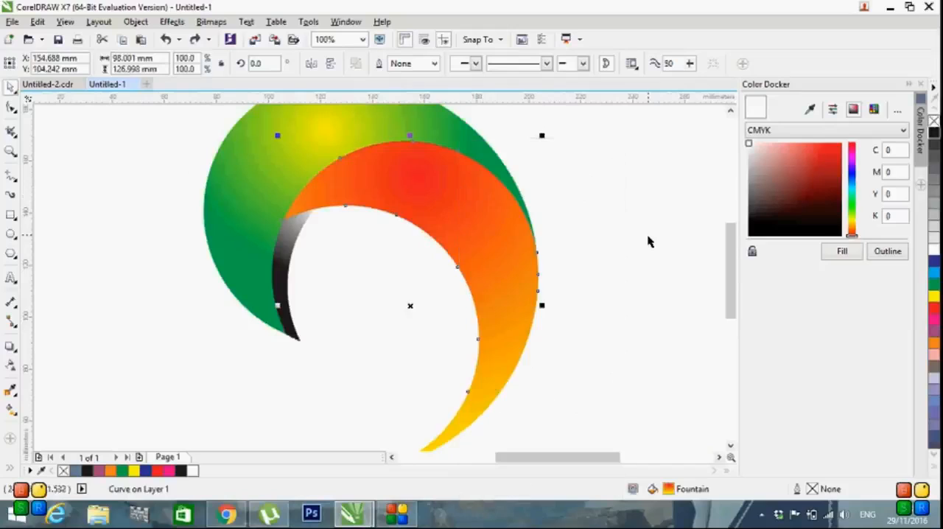
# Step: Duplicate the red crescent and shift the copy down and left so it overlaps the original's inner edge
pyautogui.click(486, 209)
pyautogui.click(649, 261)
pyautogui.click(472, 238)
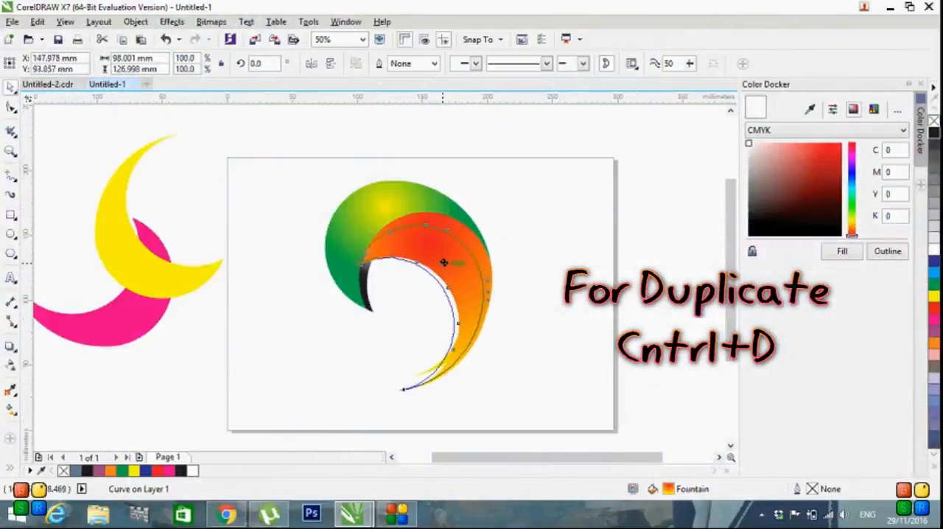
pyautogui.click(443, 262)
# Step: Recolour the copy's fountain fill from a white centre to black, shrinking the gradient around the crescent's inner edge
pyautogui.click(10, 410)
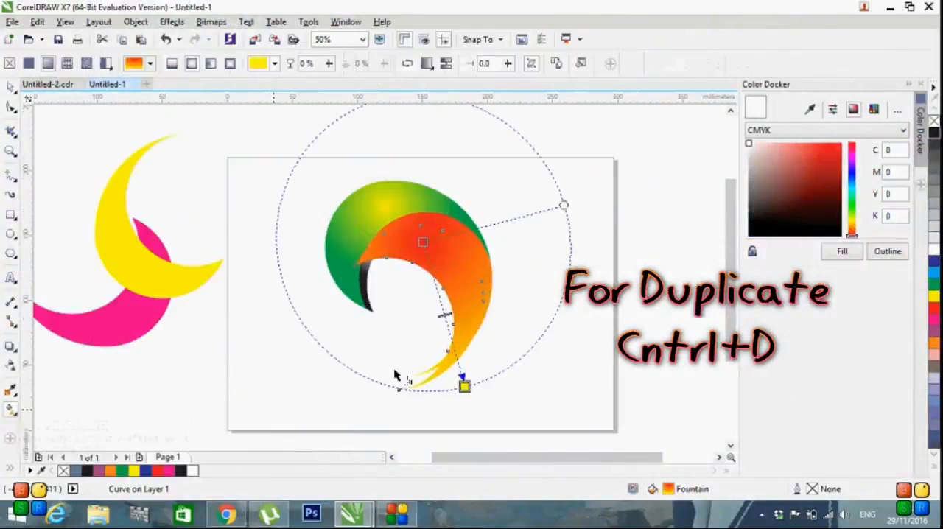
pyautogui.click(464, 384)
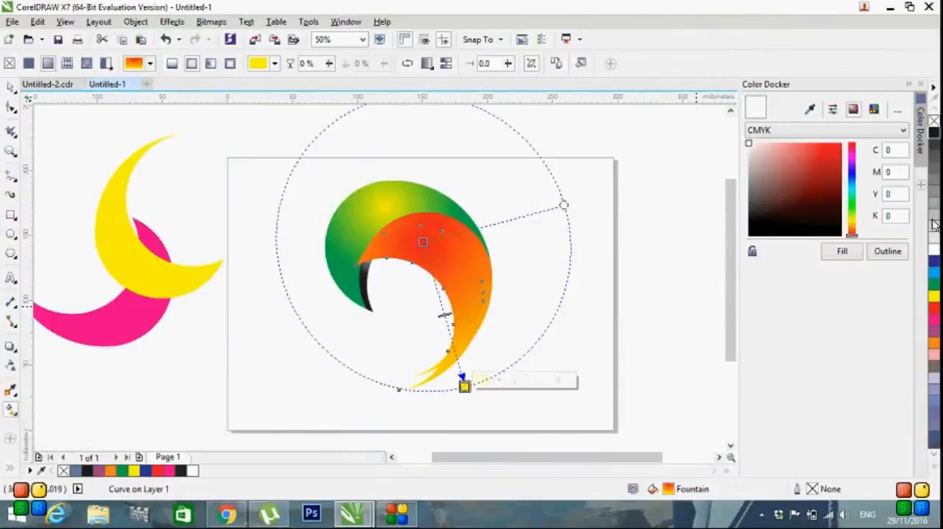
pyautogui.click(932, 135)
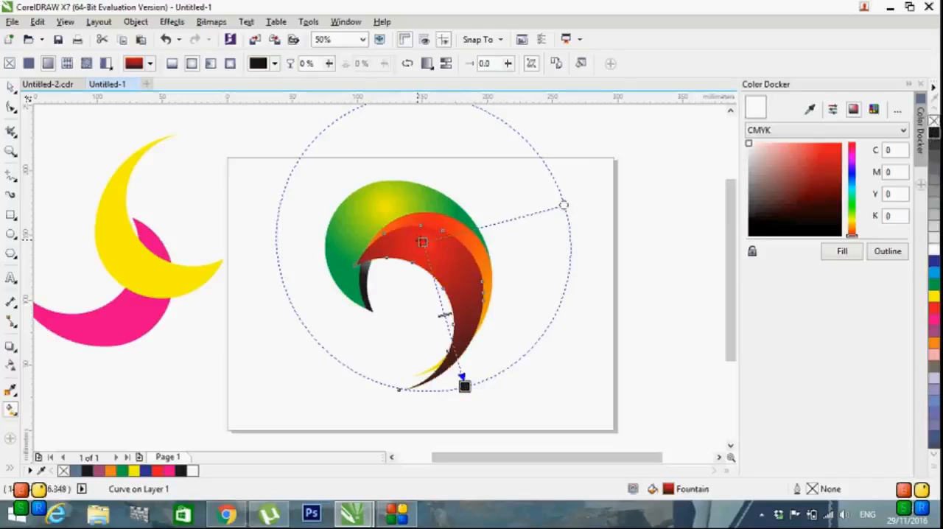
pyautogui.click(424, 242)
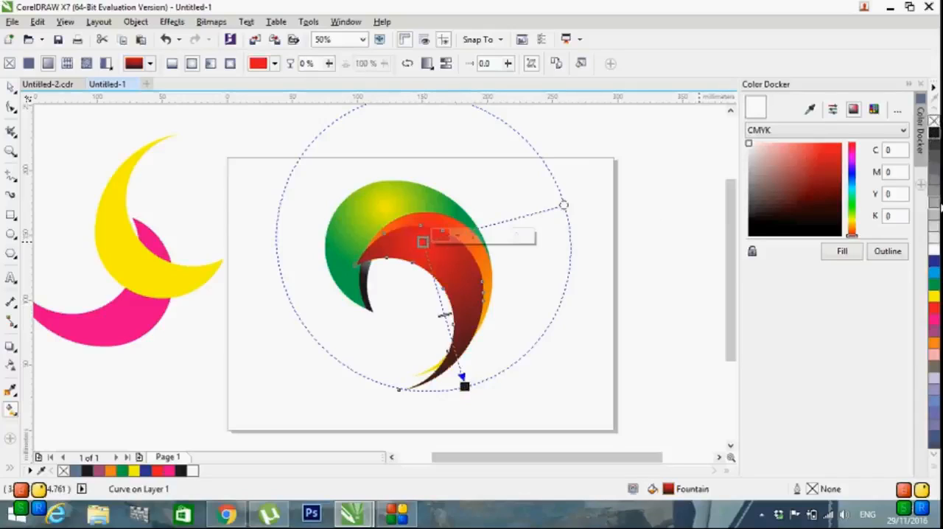
pyautogui.click(934, 249)
pyautogui.moveTo(425, 265); pyautogui.dragTo(442, 288)
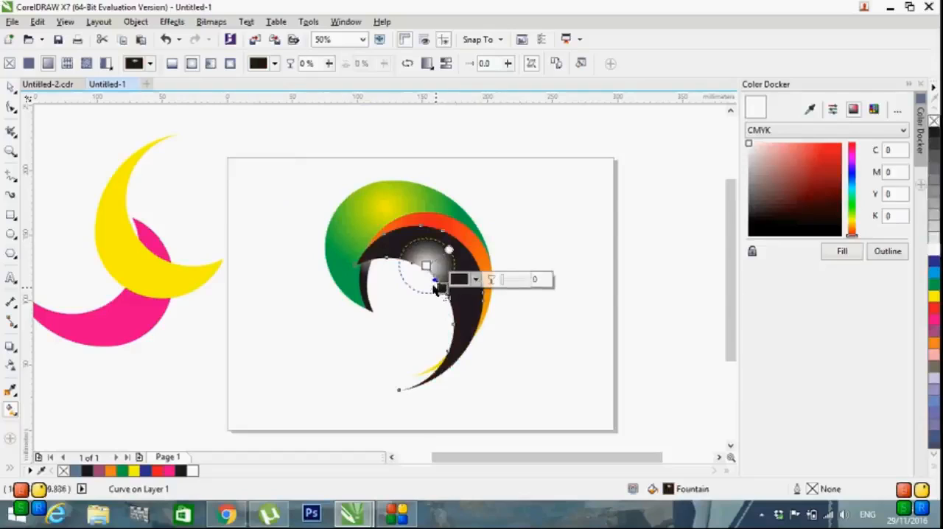
# Step: Send the red crescent's black copy to the back of the page
pyautogui.click(10, 88)
pyautogui.click(541, 337)
pyautogui.rightClick(455, 281)
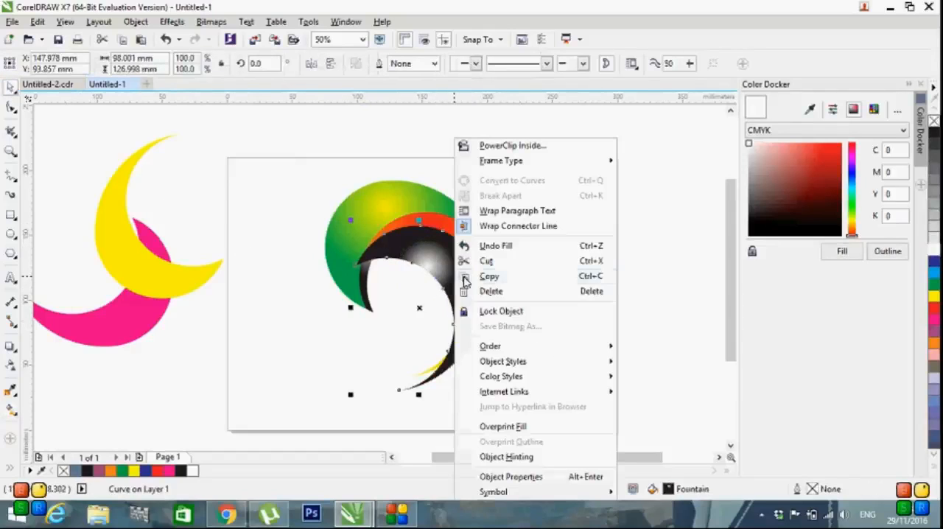
pyautogui.moveTo(599, 351)
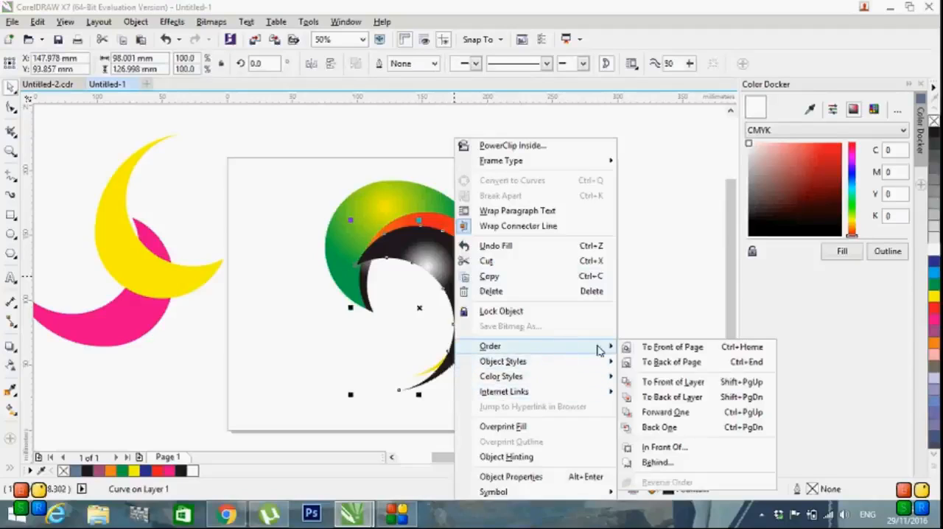
pyautogui.click(654, 363)
pyautogui.click(591, 337)
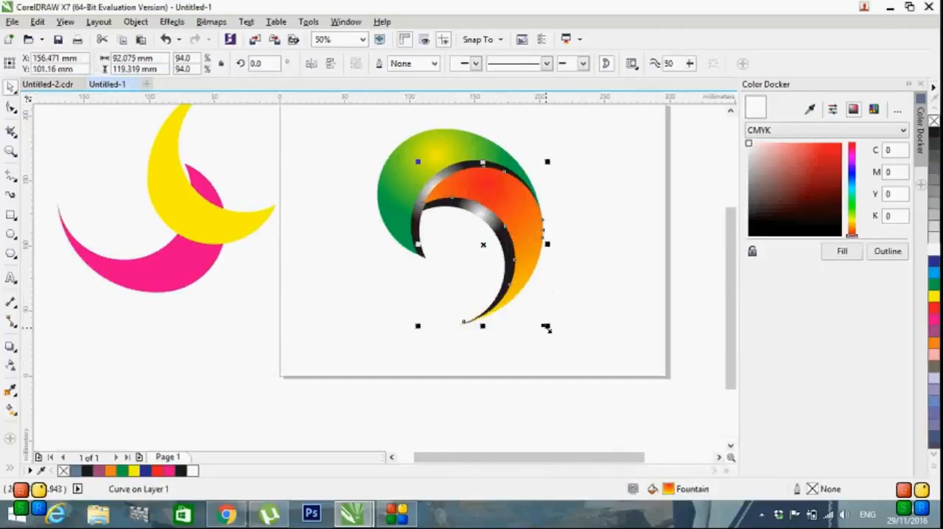
# Step: Rescale the green crescent's black copy to 92.5% and shift it so its lower tip continues the green edge
pyautogui.moveTo(545, 328); pyautogui.dragTo(542, 330)
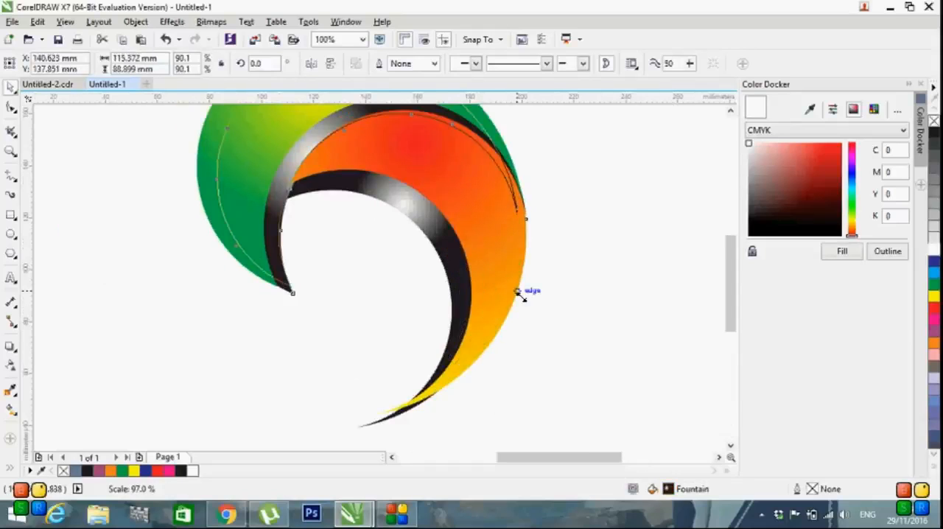
pyautogui.moveTo(520, 295); pyautogui.dragTo(531, 302)
pyautogui.scroll(3, 314, 270)
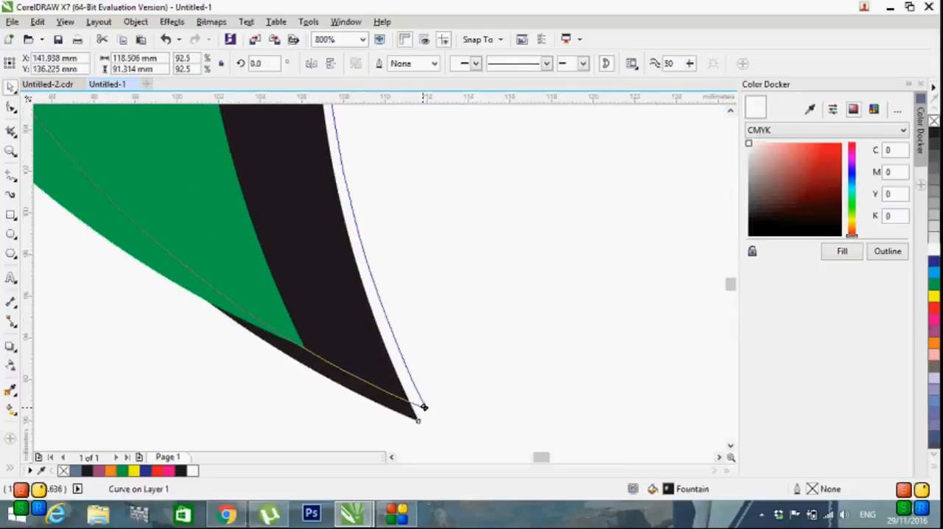
pyautogui.scroll(-2, 428, 394)
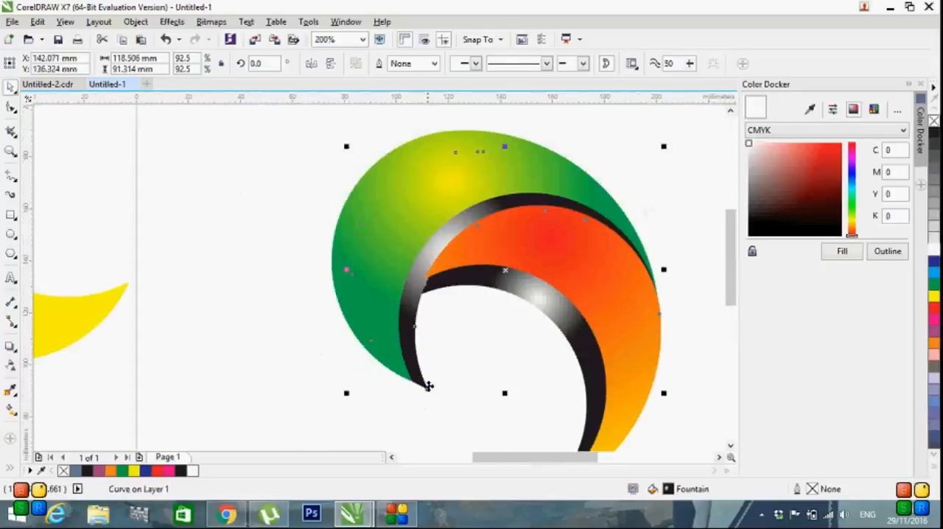
# Step: Fit the red crescent at 91.2% scale so its left tip and outer edge sit flush against the black crescent
pyautogui.scroll(1, 428, 388)
pyautogui.moveTo(149, 327); pyautogui.dragTo(150, 327)
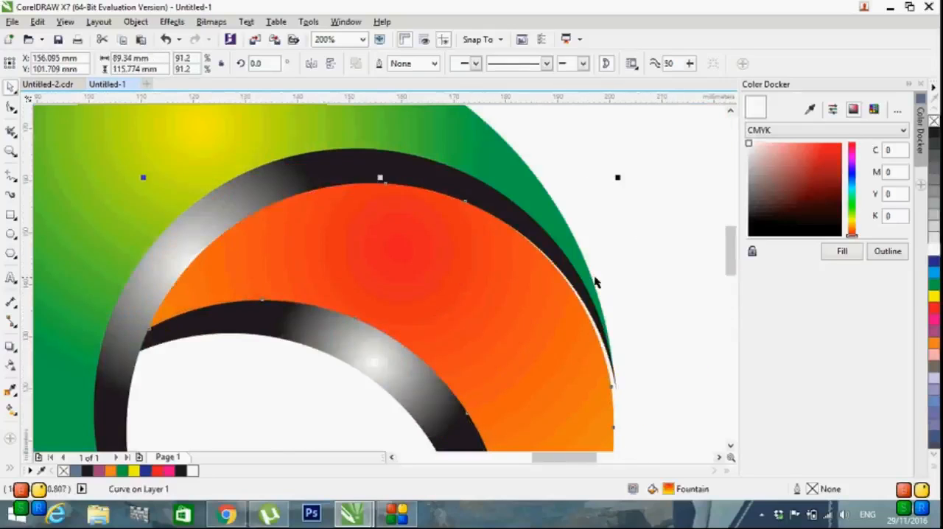
pyautogui.click(623, 270)
pyautogui.scroll(-1, 632, 251)
pyautogui.scroll(1, 652, 334)
pyautogui.click(567, 361)
pyautogui.moveTo(595, 399); pyautogui.dragTo(599, 398)
pyautogui.click(630, 341)
pyautogui.scroll(-1, 628, 337)
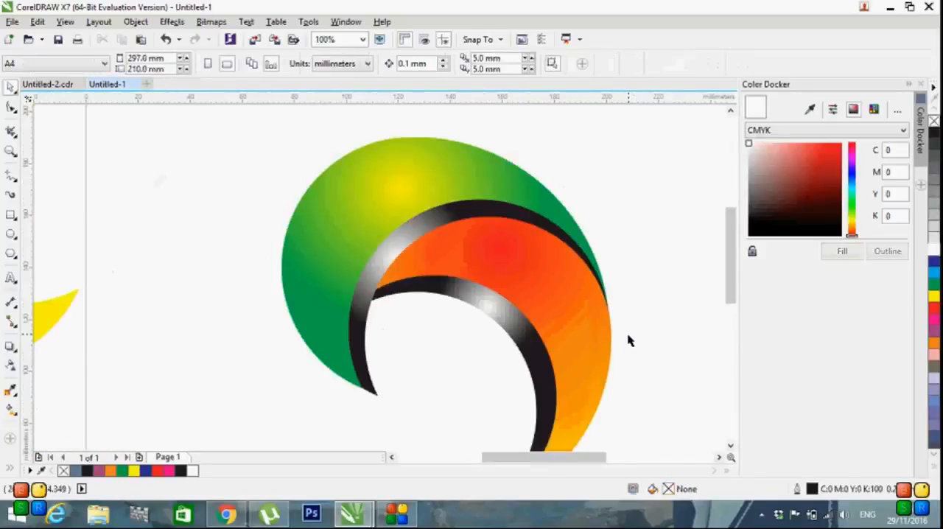
# Step: Align the lower tips of the red crescent and its black copy so they taper together
pyautogui.scroll(-1, 617, 335)
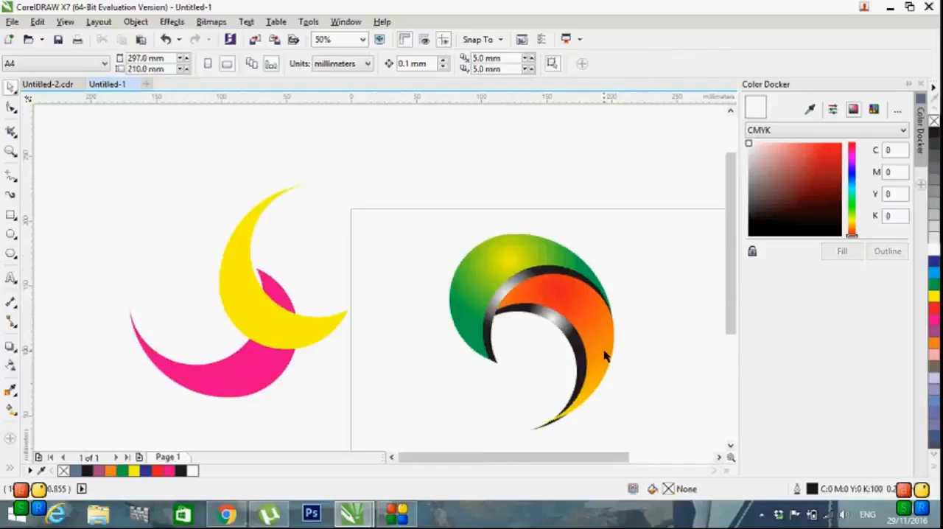
pyautogui.scroll(1, 570, 335)
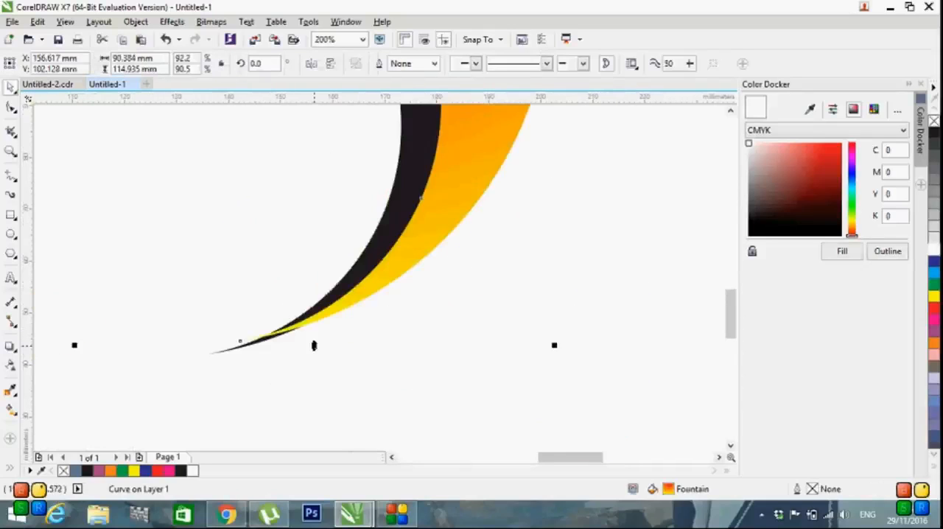
pyautogui.moveTo(314, 344); pyautogui.dragTo(311, 356)
pyautogui.click(353, 351)
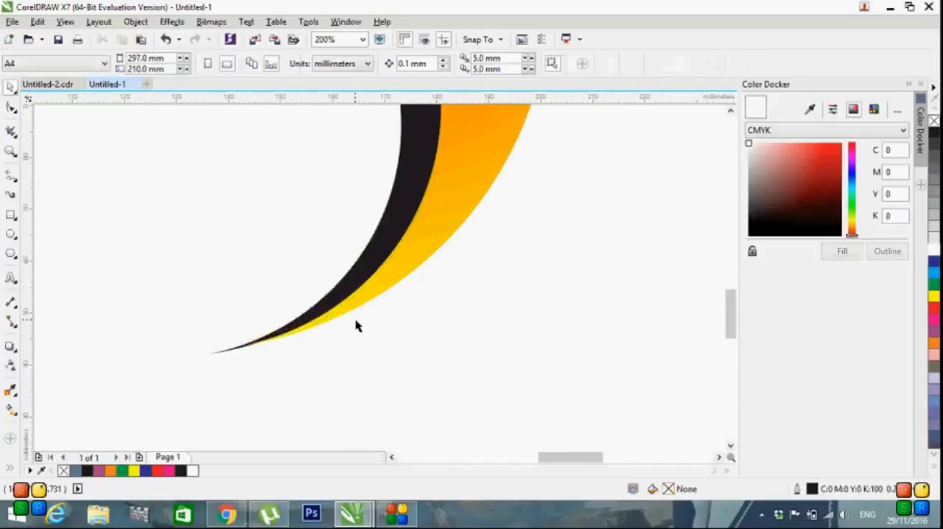
pyautogui.scroll(-1, 356, 325)
pyautogui.scroll(2, 355, 319)
pyautogui.scroll(-3, 356, 322)
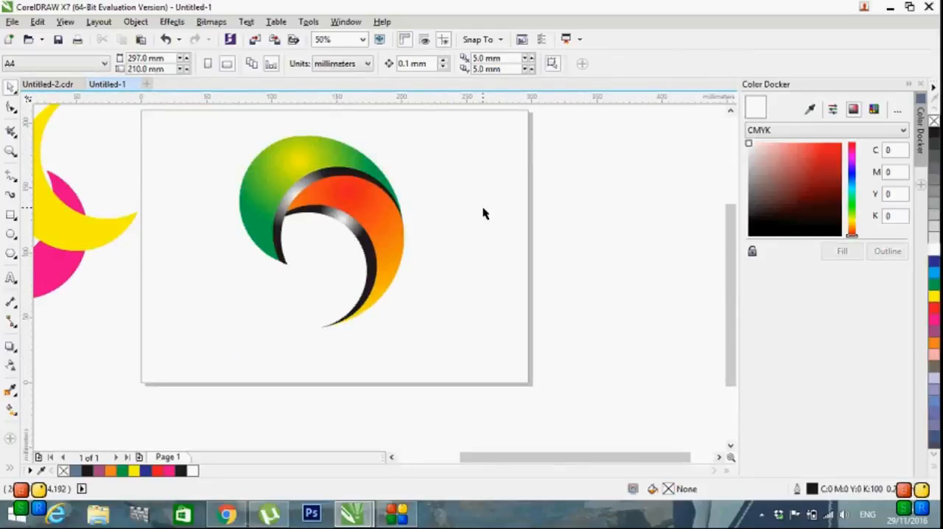
# Step: Draw a circle in the lower opening of the crescents and fill it with cyan
pyautogui.moveTo(209, 295)
pyautogui.mouseDown()
pyautogui.moveTo(313, 313)
pyautogui.moveTo(319, 285)
pyautogui.moveTo(330, 290)
pyautogui.mouseUp()
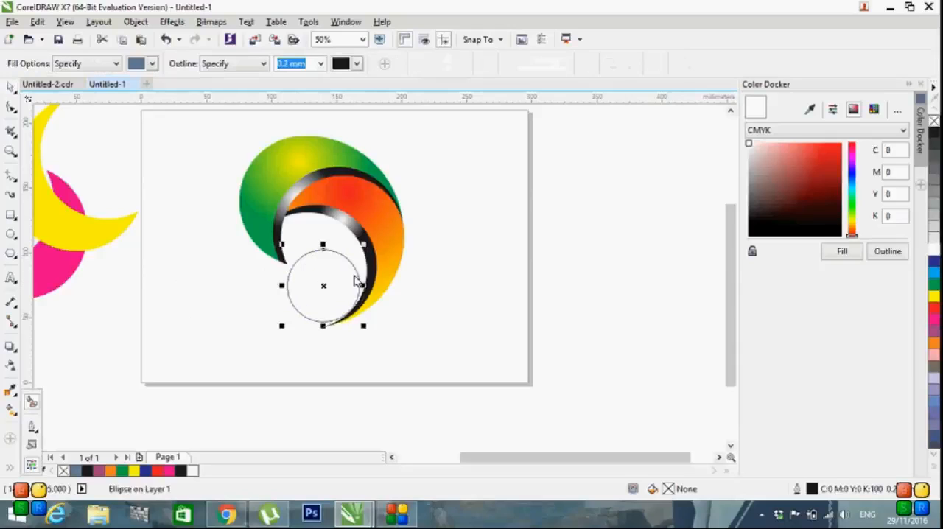
pyautogui.click(333, 282)
pyautogui.click(934, 273)
# Step: Apply an elliptical fountain fill to the cyan circle, with a white centre fading to cyan at the edge
pyautogui.click(10, 391)
pyautogui.click(12, 410)
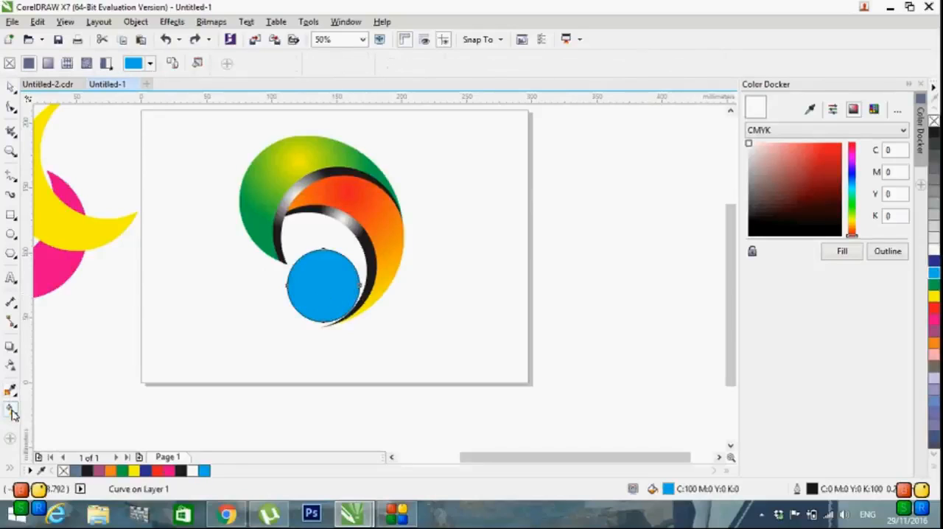
pyautogui.moveTo(313, 281); pyautogui.dragTo(419, 318)
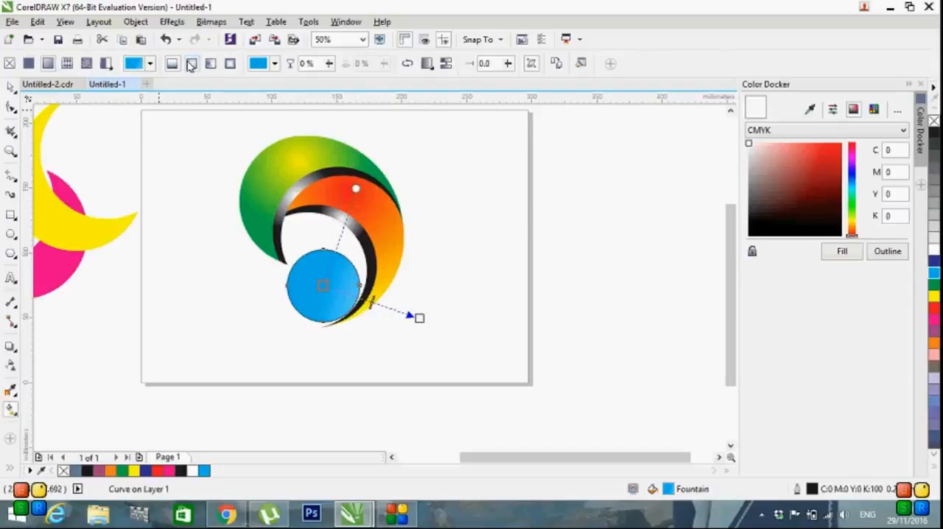
pyautogui.click(191, 64)
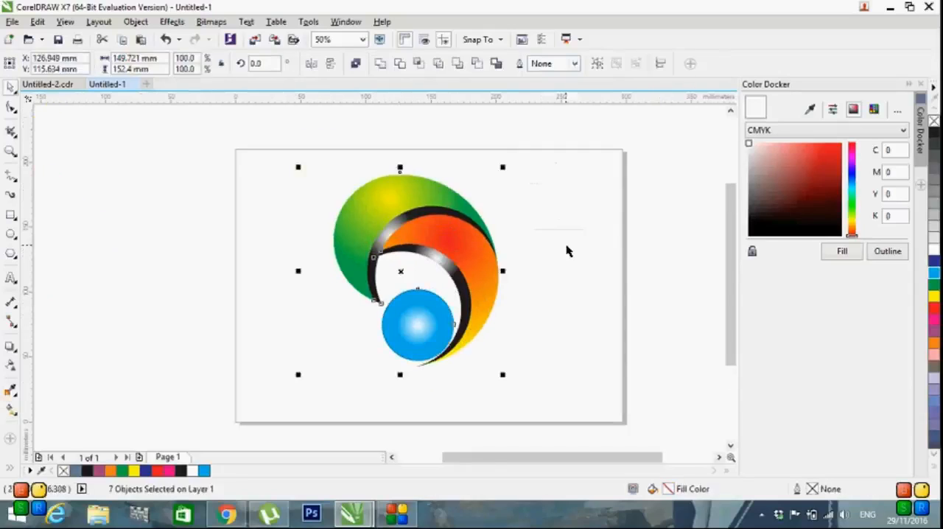
# Step: Move the logo to the right half of the page and add a black ellipse about 121 by 26 mm beneath it
pyautogui.click(299, 193)
pyautogui.moveTo(274, 179); pyautogui.dragTo(487, 198)
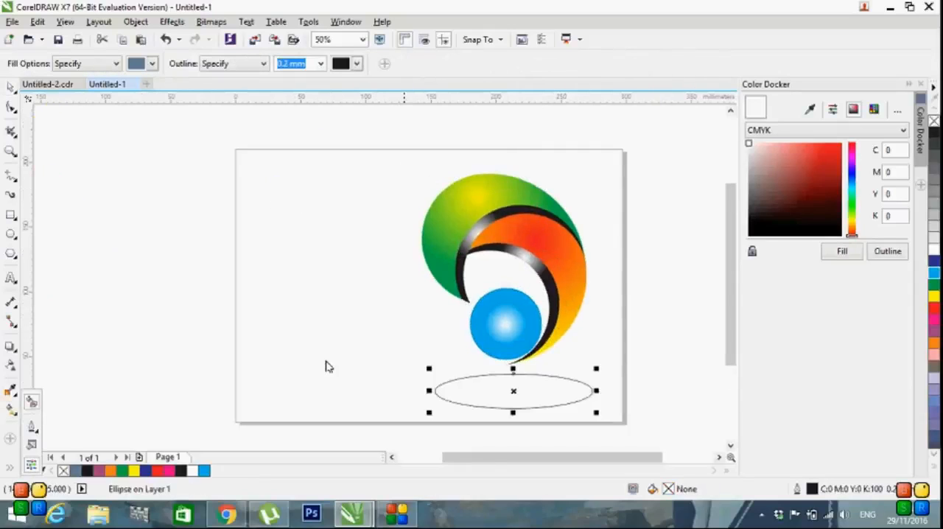
pyautogui.click(516, 385)
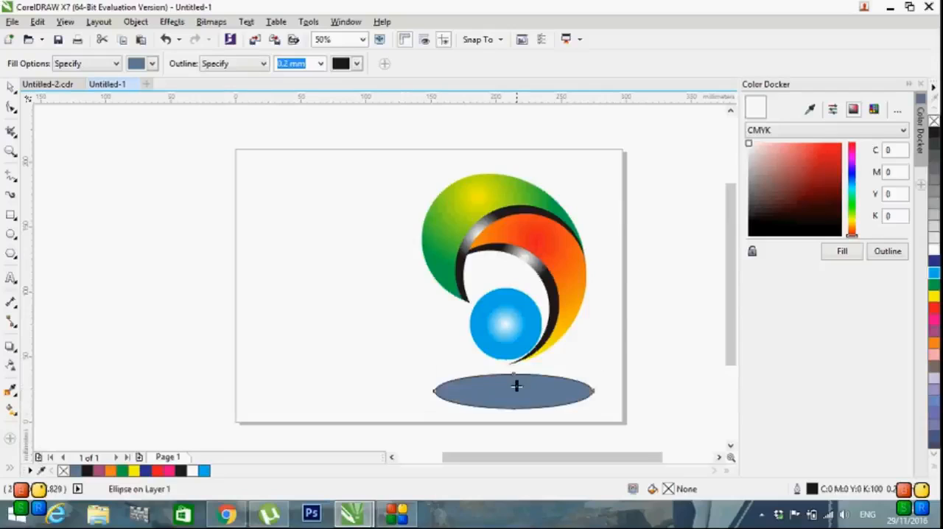
pyautogui.click(934, 133)
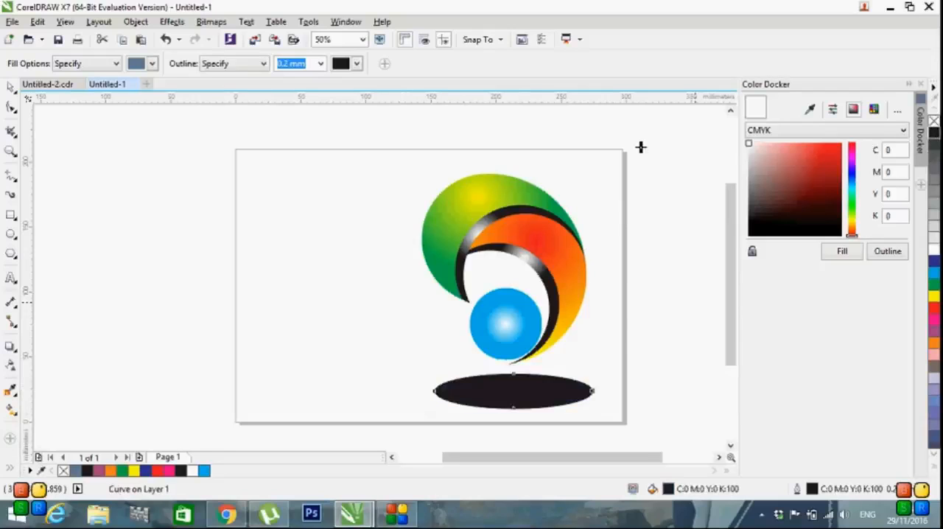
# Step: Try to convert the black ellipse's fill shape to a 300 dpi bitmap and give it a Gaussian Blur
pyautogui.click(212, 23)
pyautogui.click(228, 39)
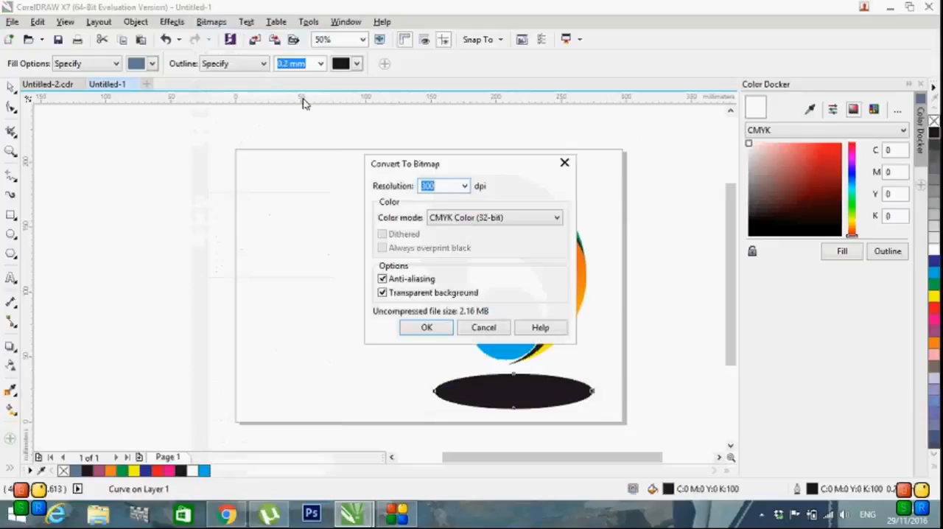
pyautogui.click(441, 327)
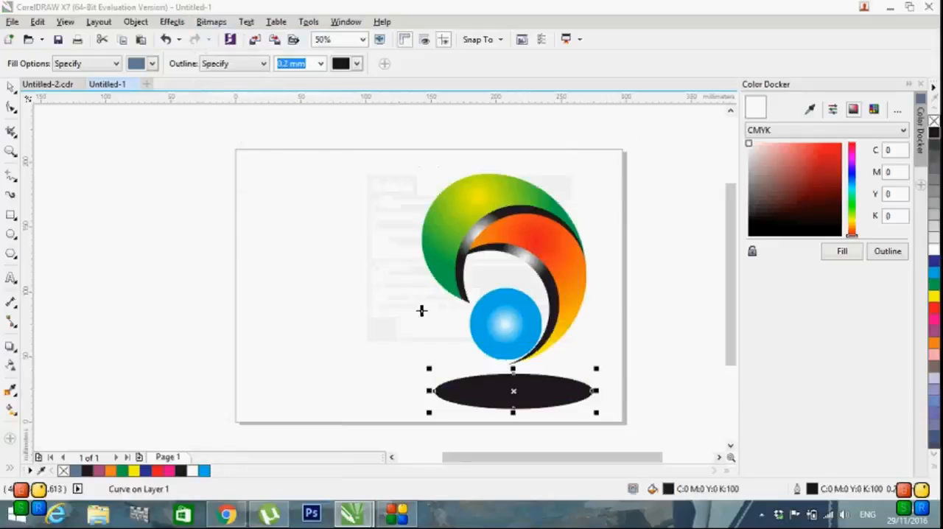
pyautogui.click(211, 24)
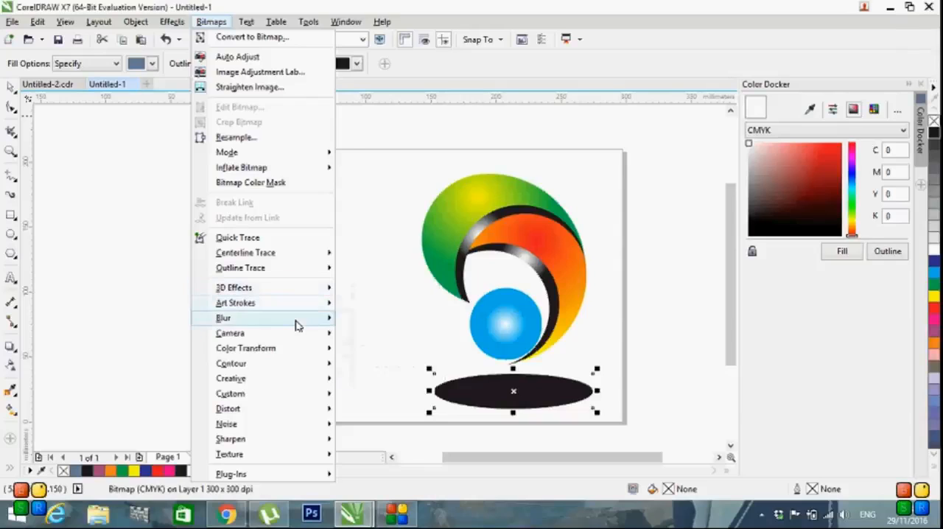
pyautogui.moveTo(295, 320)
pyautogui.click(397, 338)
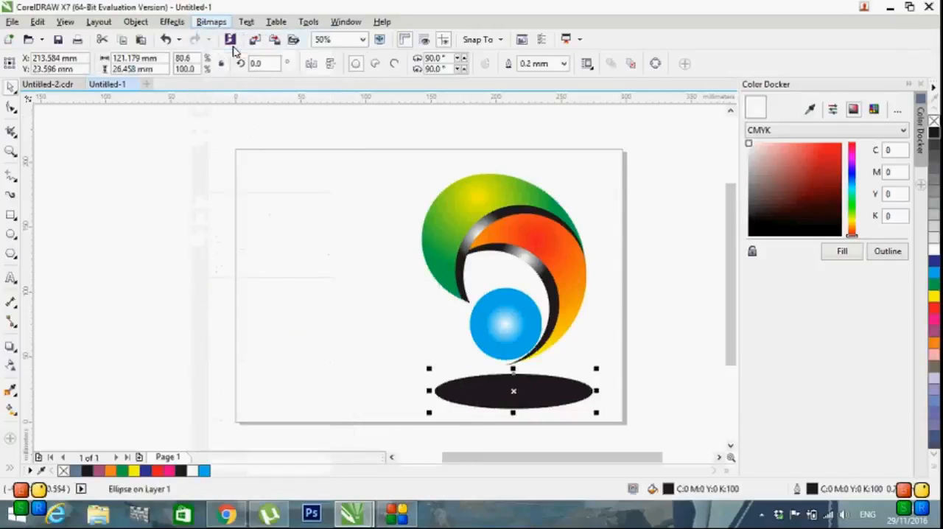
# Step: Convert the black ellipse to a 300 dpi CMYK bitmap and soften it with a Gaussian Blur
pyautogui.click(227, 39)
pyautogui.click(431, 328)
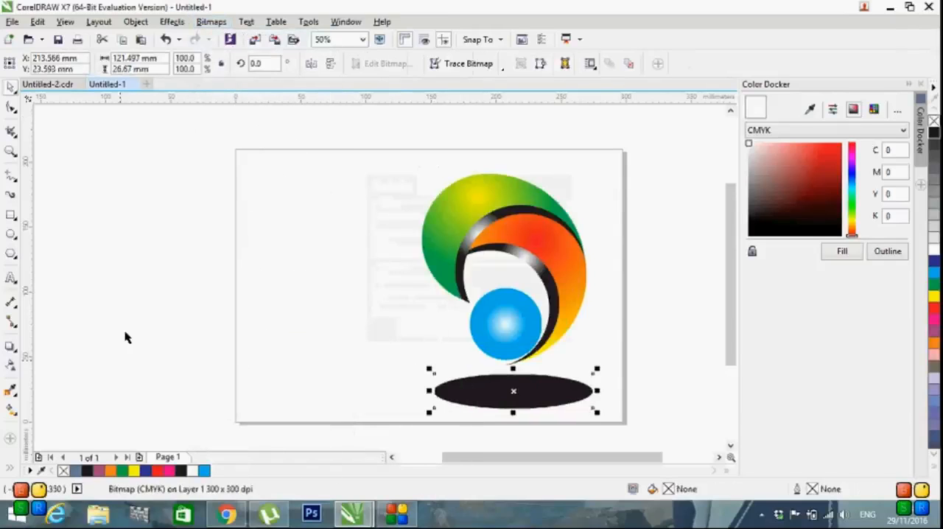
pyautogui.click(210, 22)
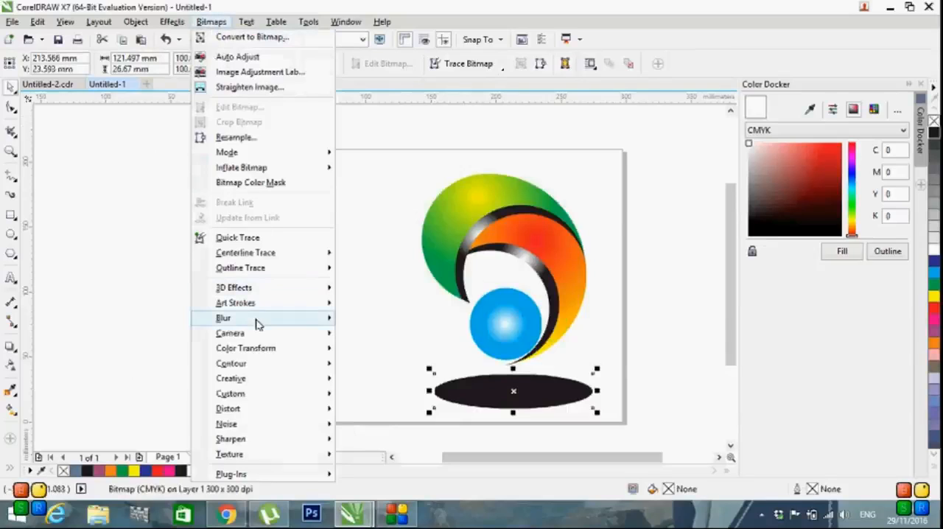
pyautogui.moveTo(263, 318)
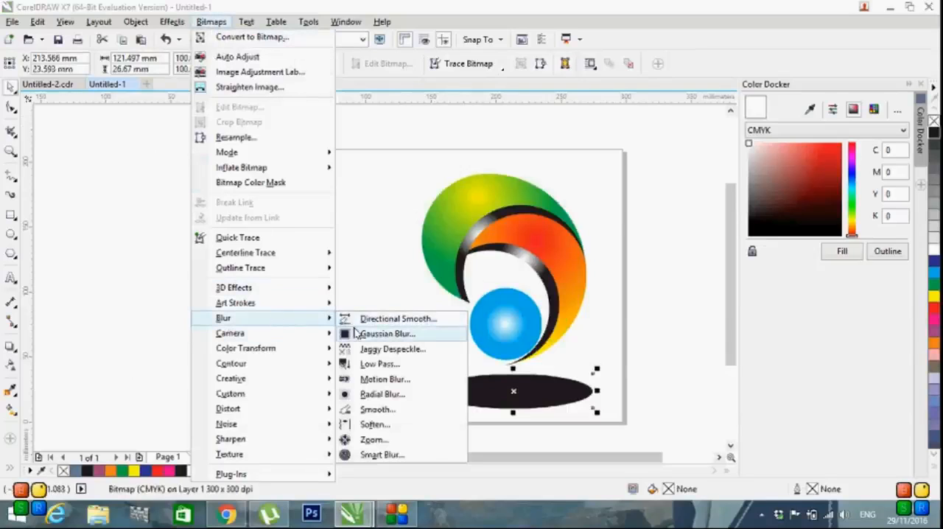
pyautogui.click(352, 334)
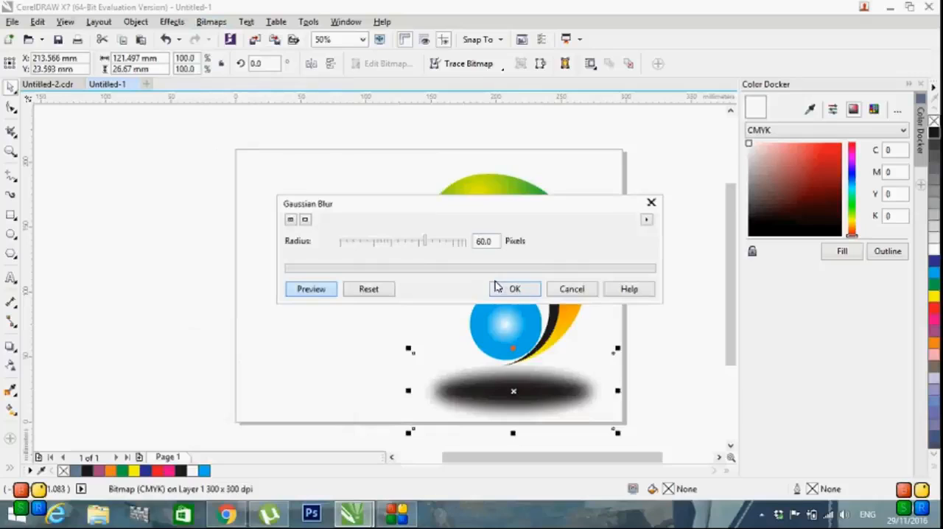
pyautogui.moveTo(417, 246); pyautogui.dragTo(413, 248)
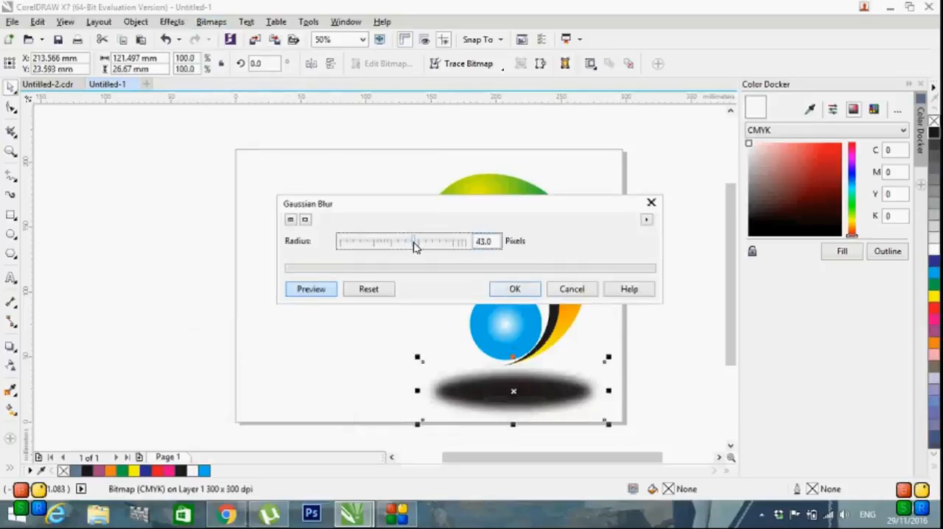
pyautogui.click(516, 289)
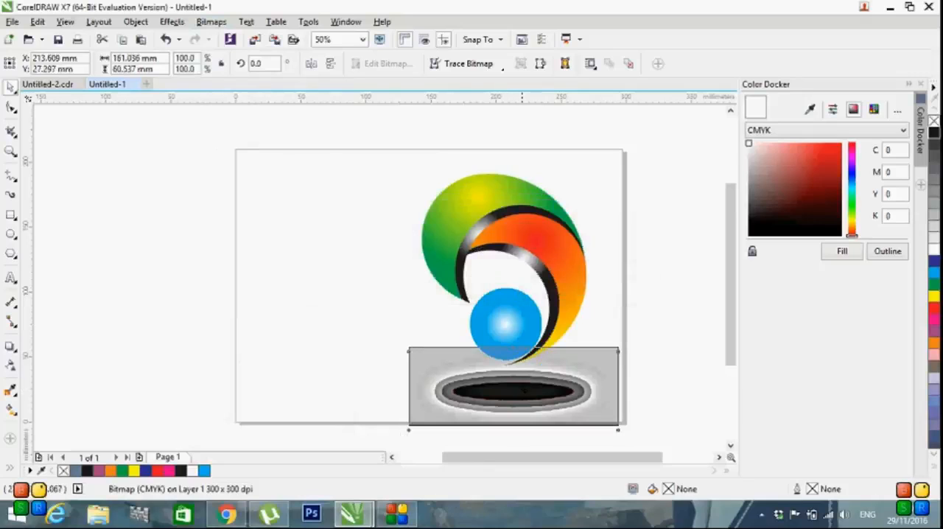
# Step: Raise the blurred shadow to the logo's base and ungroup the grouped logo into its separate objects
pyautogui.click(374, 179)
pyautogui.moveTo(378, 162); pyautogui.dragTo(607, 409)
pyautogui.hotkey('ctrl', 'g')
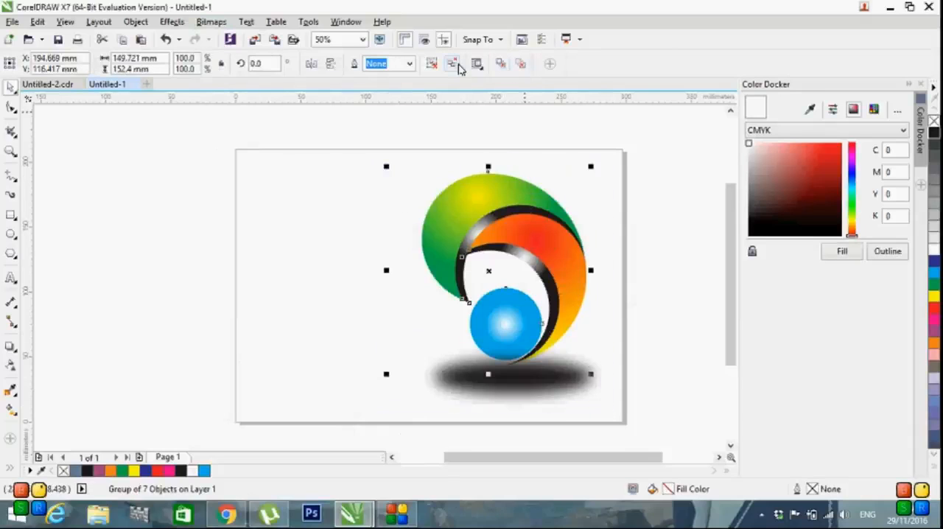
pyautogui.click(453, 64)
pyautogui.click(230, 245)
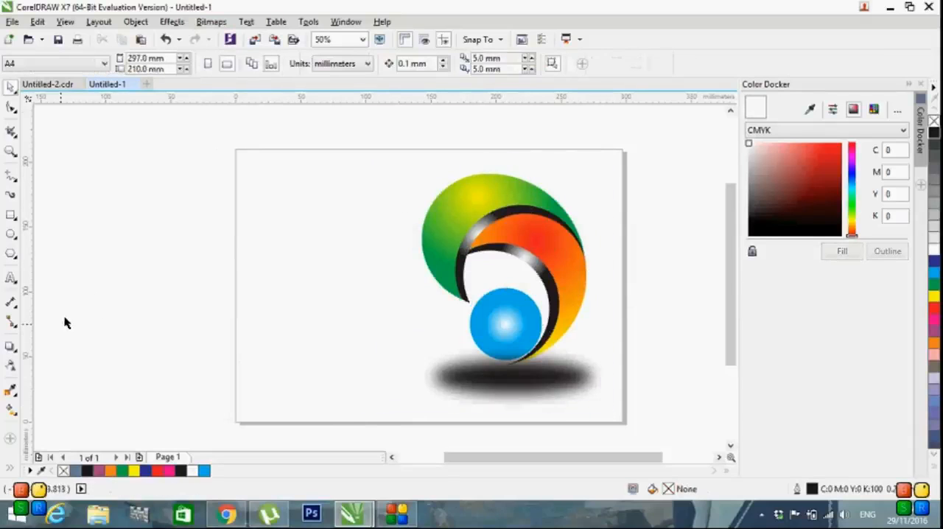
# Step: Add the text "AK LOGO" in green and "DESIGN" in red on the page's empty left half, both in the Forte font
pyautogui.click(10, 278)
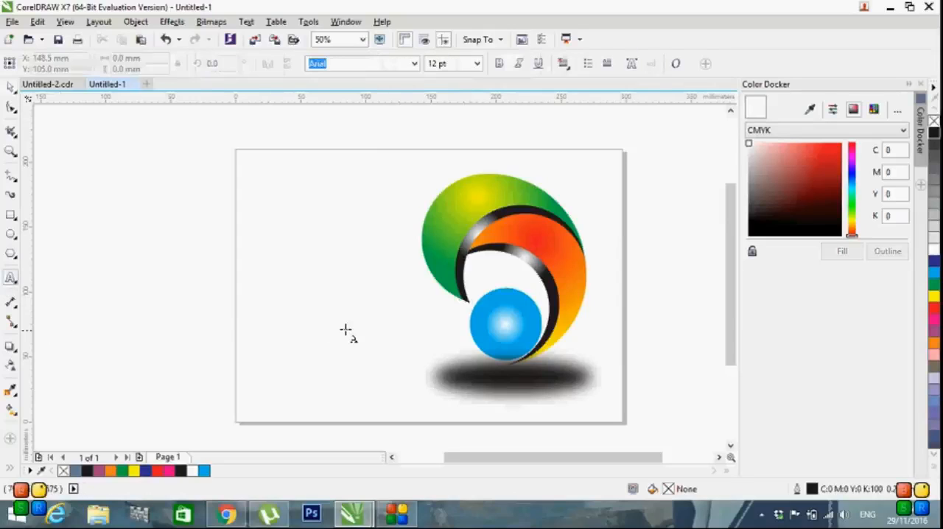
pyautogui.click(280, 298)
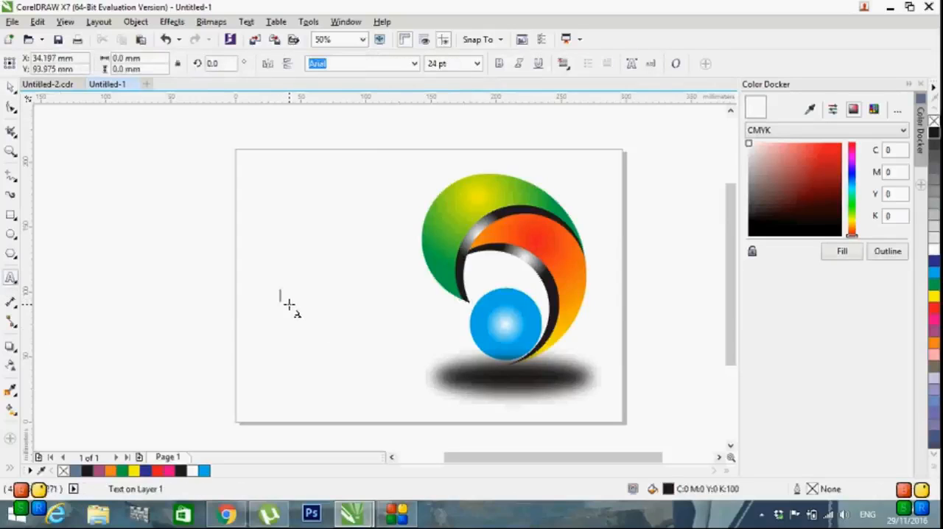
pyautogui.write('AK L')
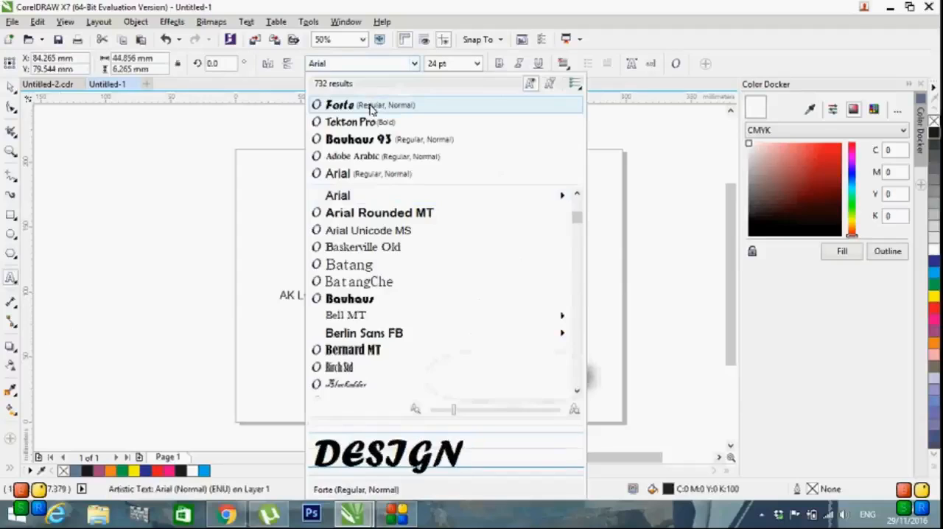
pyautogui.click(371, 107)
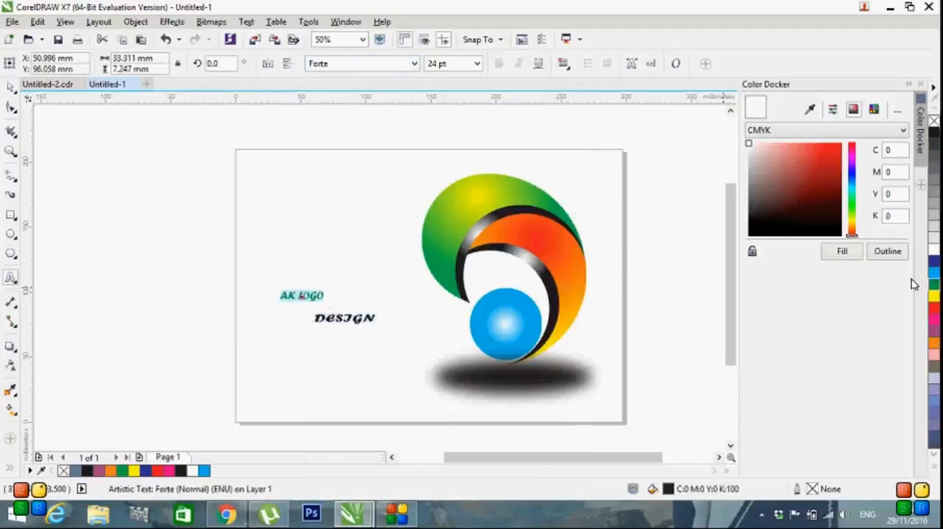
pyautogui.click(392, 315)
# Step: Apply fountain fills to the text, running green to light green across "AK LOGO" and red to yellow across "DESIGN"
pyautogui.click(11, 404)
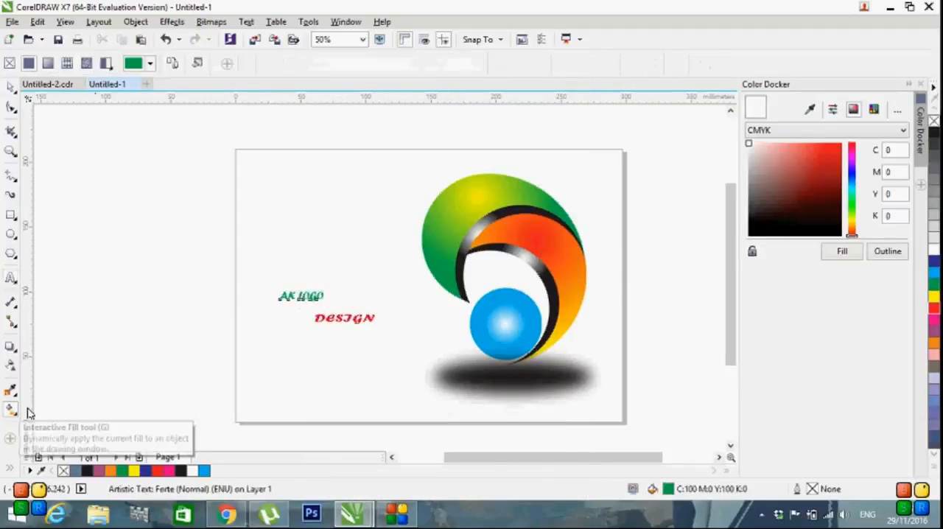
pyautogui.click(287, 306)
pyautogui.moveTo(327, 303); pyautogui.dragTo(339, 301)
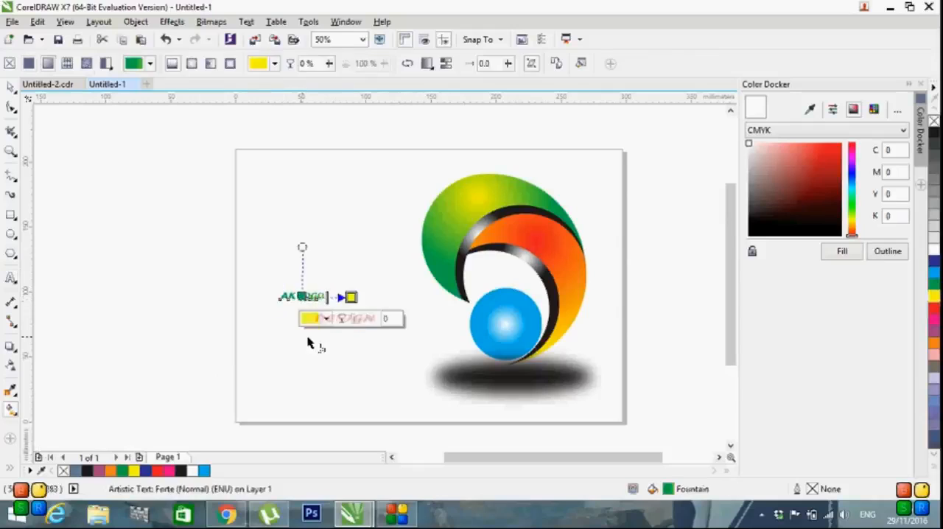
pyautogui.click(308, 337)
pyautogui.click(353, 320)
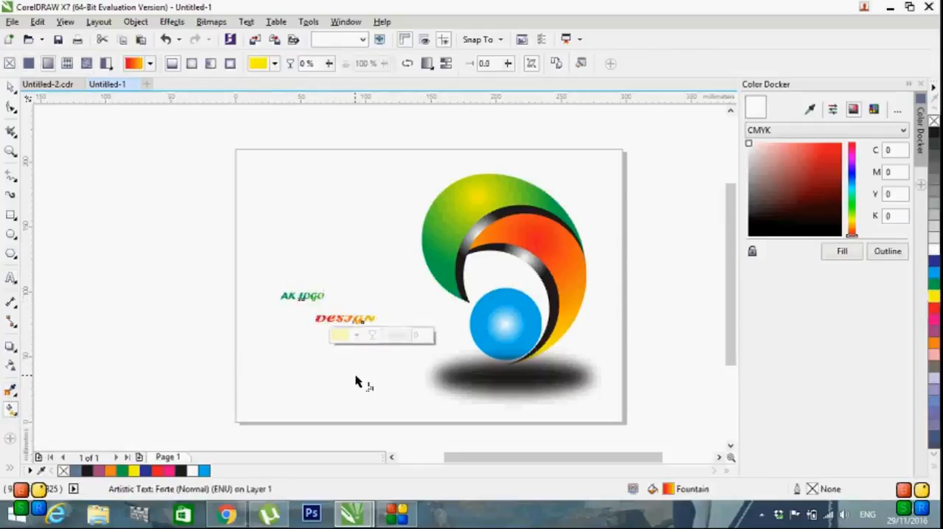
pyautogui.click(357, 376)
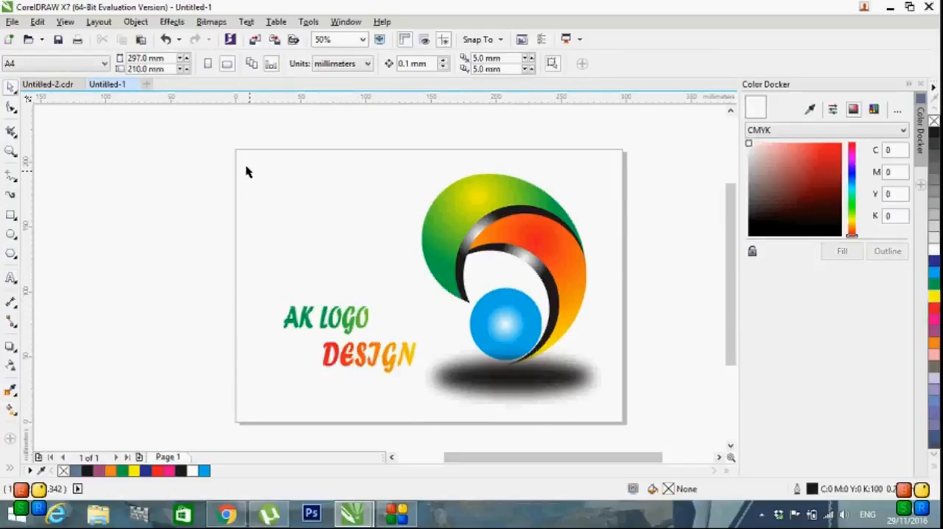
# Step: Group the two text lines and all the logo shapes into a single object
pyautogui.moveTo(243, 163); pyautogui.dragTo(609, 422)
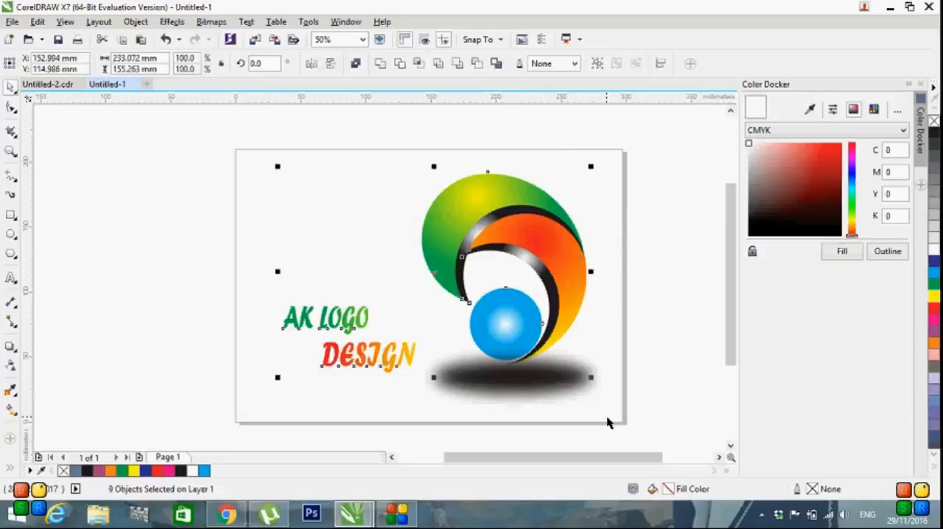
pyautogui.click(574, 64)
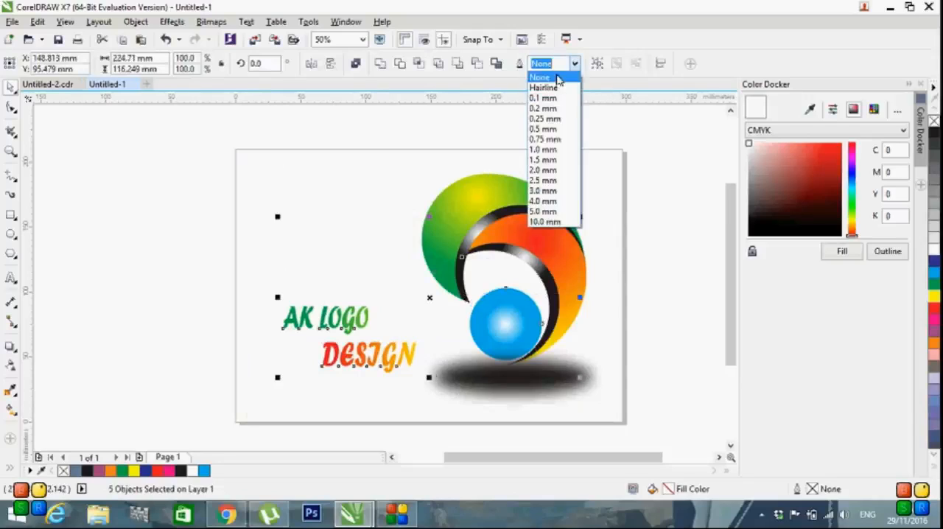
pyautogui.click(558, 78)
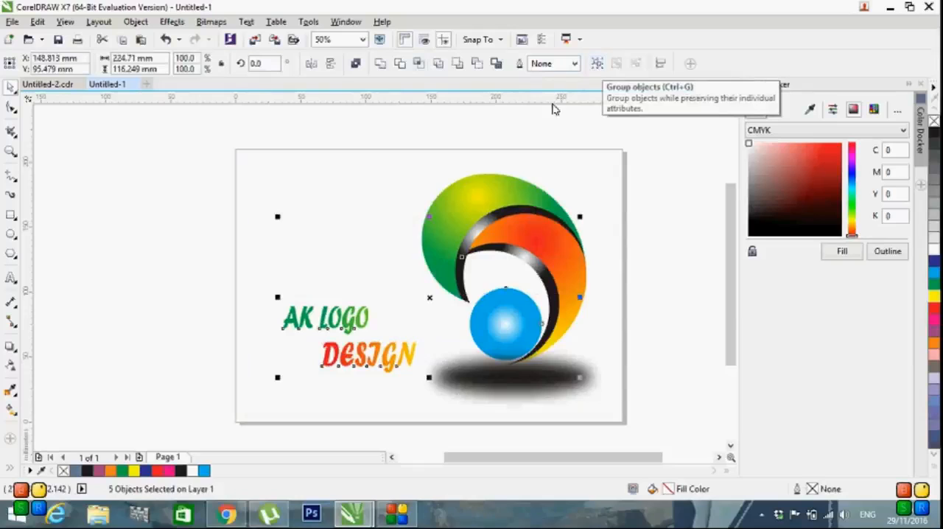
pyautogui.click(659, 193)
pyautogui.moveTo(265, 164); pyautogui.dragTo(610, 419)
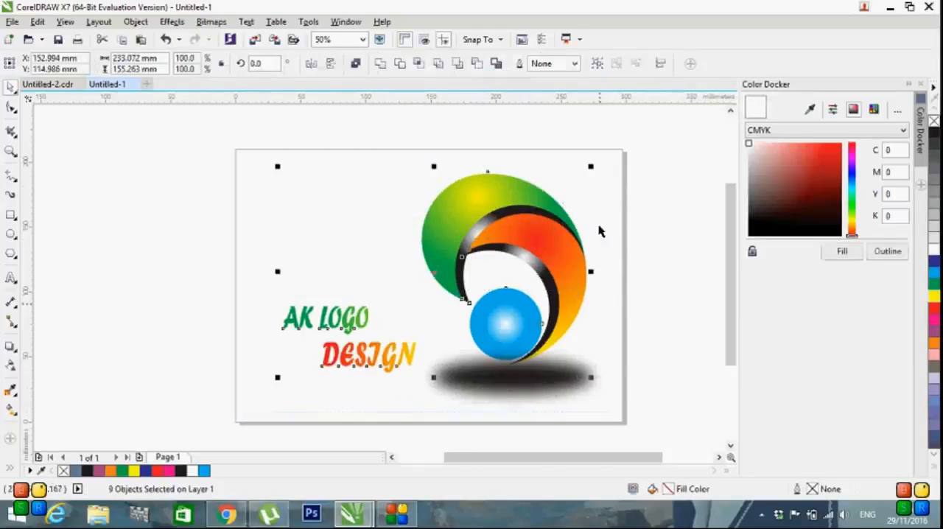
pyautogui.click(596, 65)
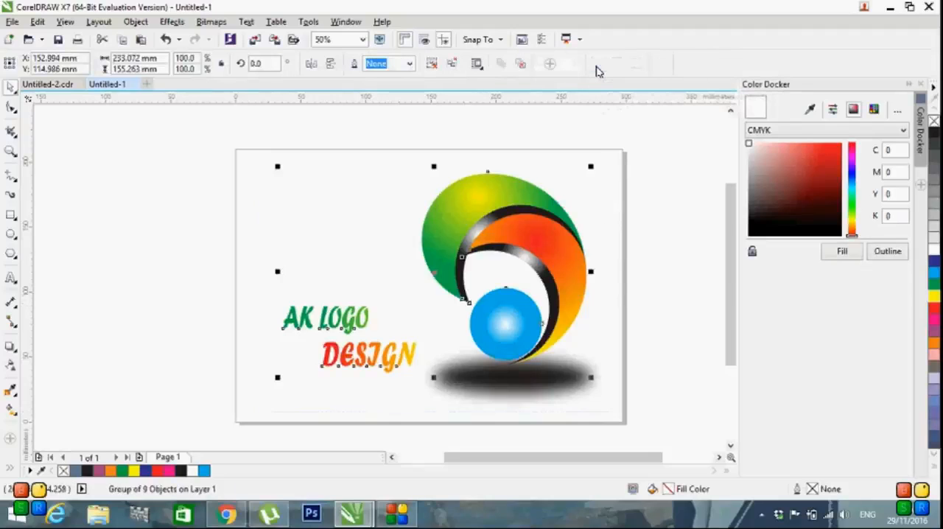
# Step: Group the logo and text with the blurred shadow and centre the result on the page
pyautogui.moveTo(622, 419); pyautogui.dragTo(266, 158)
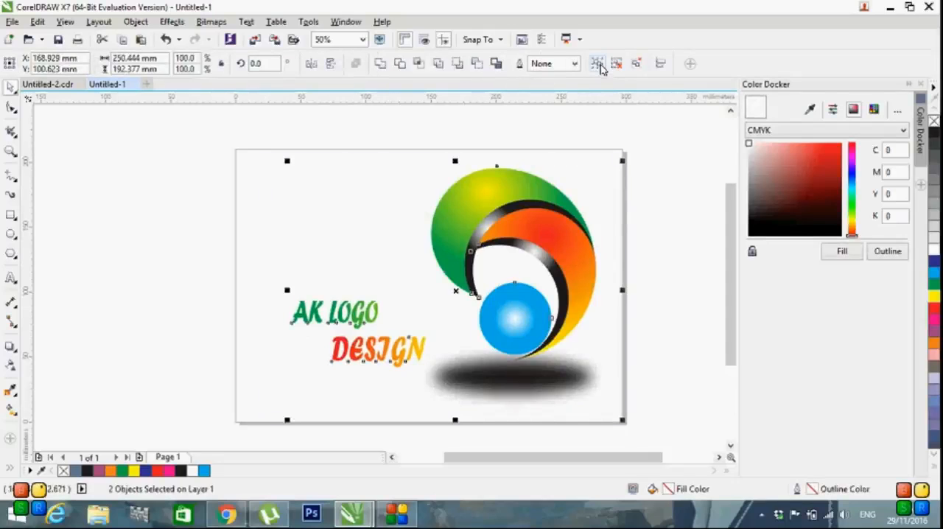
pyautogui.click(599, 65)
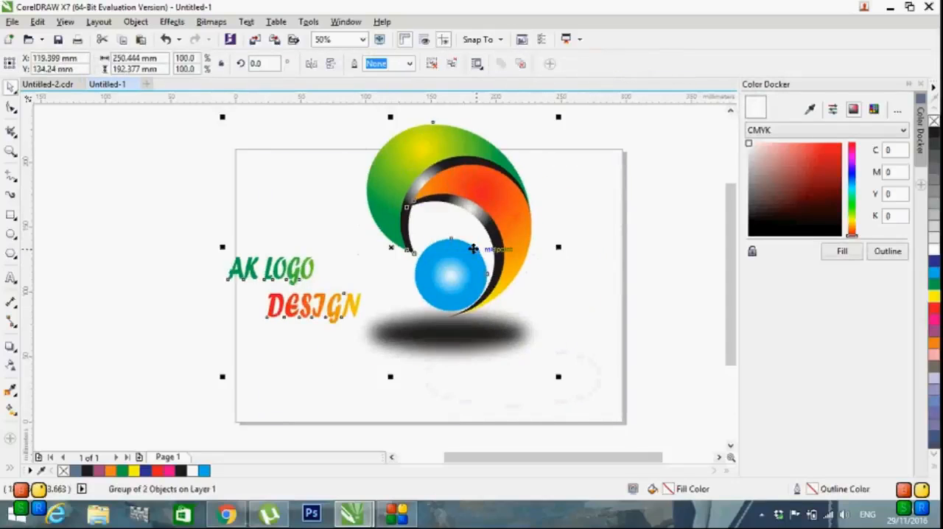
pyautogui.moveTo(475, 249); pyautogui.dragTo(441, 230)
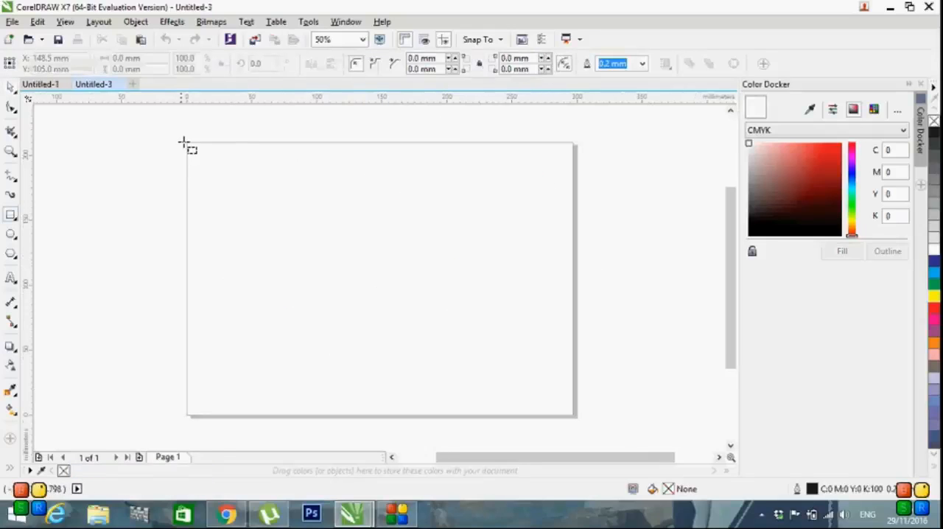
# Step: Cover the new document's page with a black rectangle about 302 by 213 mm and give it a white-centred elliptical fountain fill
pyautogui.moveTo(187, 142); pyautogui.dragTo(265, 184)
pyautogui.moveTo(310, 209)
pyautogui.mouseDown()
pyautogui.moveTo(486, 318)
pyautogui.moveTo(583, 422)
pyautogui.mouseUp()
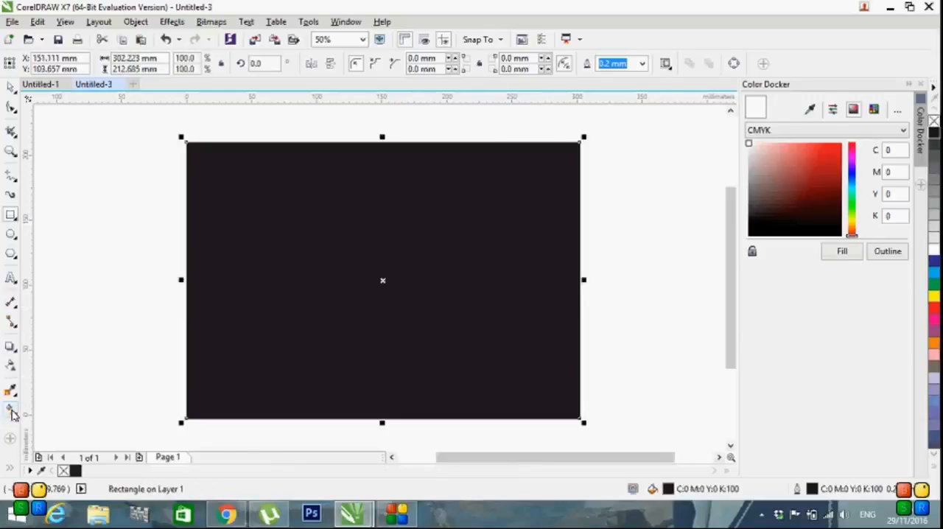
pyautogui.click(13, 415)
pyautogui.moveTo(233, 256); pyautogui.dragTo(512, 286)
pyautogui.click(191, 63)
pyautogui.click(10, 87)
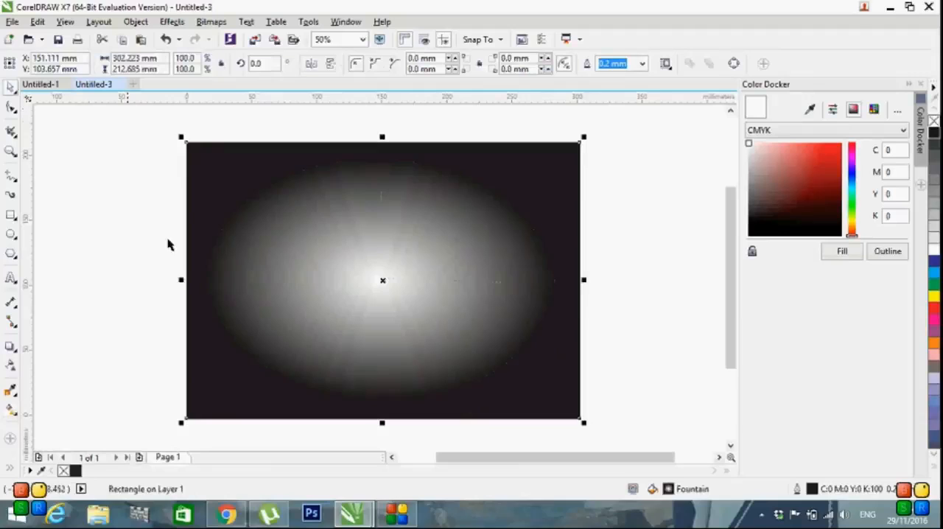
pyautogui.click(273, 348)
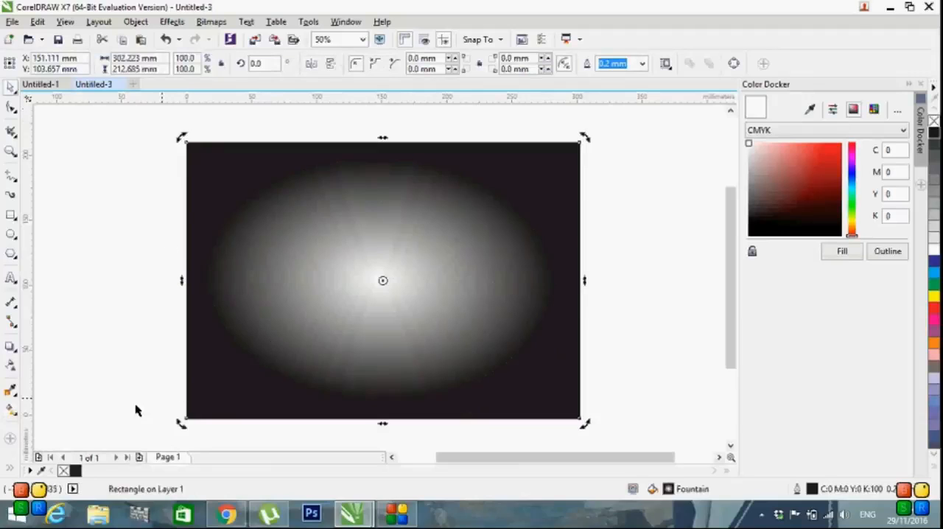
# Step: Copy the grouped logo from Untitled-1 and paste it onto the gradient background in Untitled-3
pyautogui.click(52, 84)
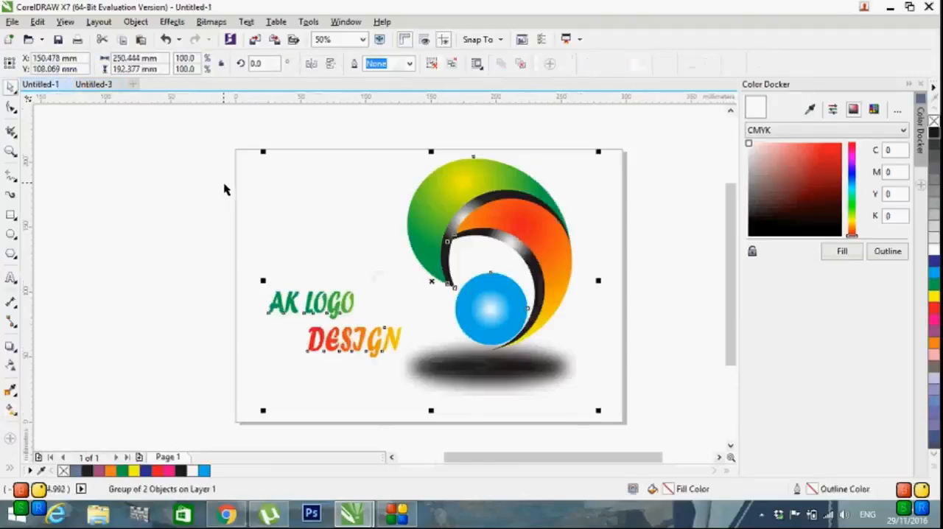
pyautogui.rightClick(440, 285)
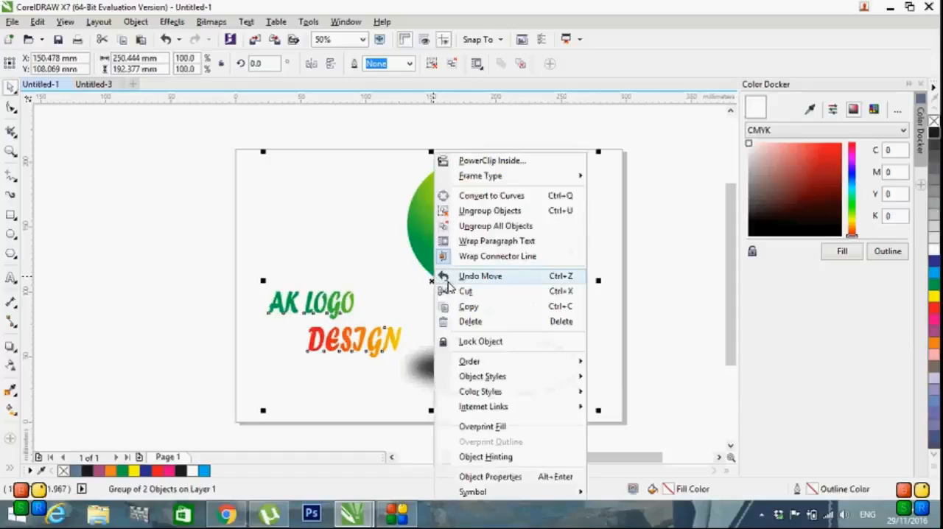
pyautogui.click(469, 306)
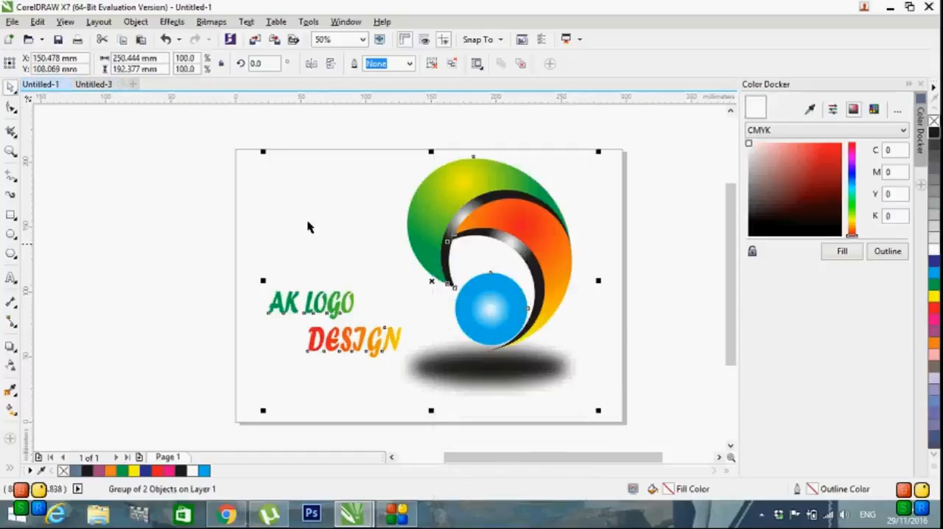
pyautogui.click(99, 85)
pyautogui.hotkey('ctrl', 'v')
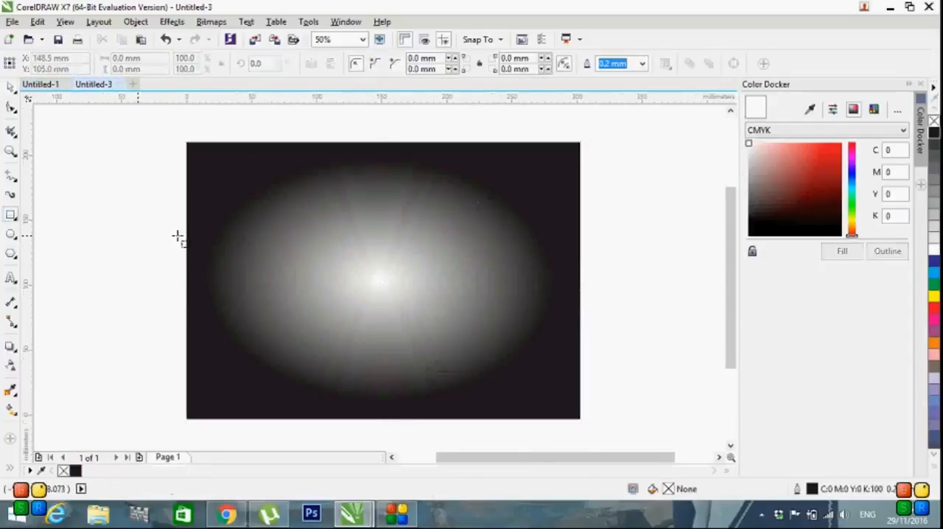
pyautogui.click(92, 244)
pyautogui.click(256, 253)
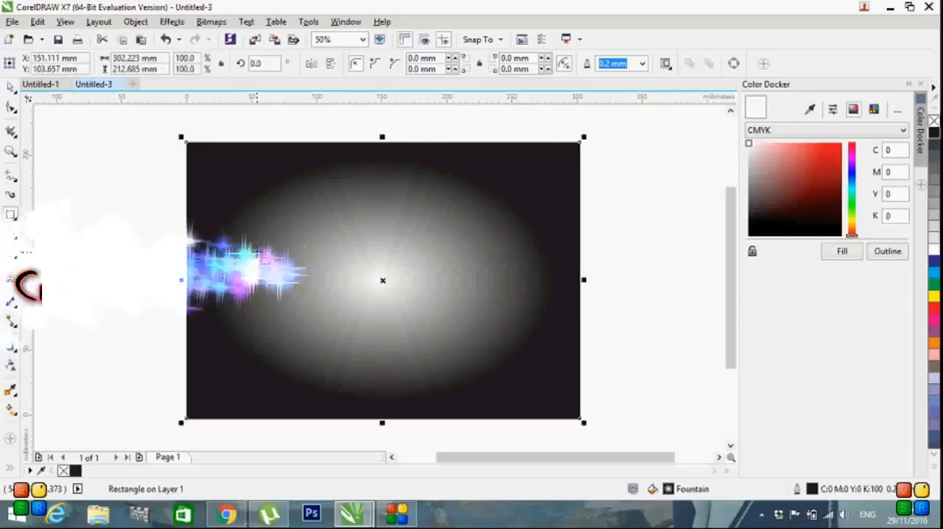
pyautogui.hotkey('ctrl', 'v')
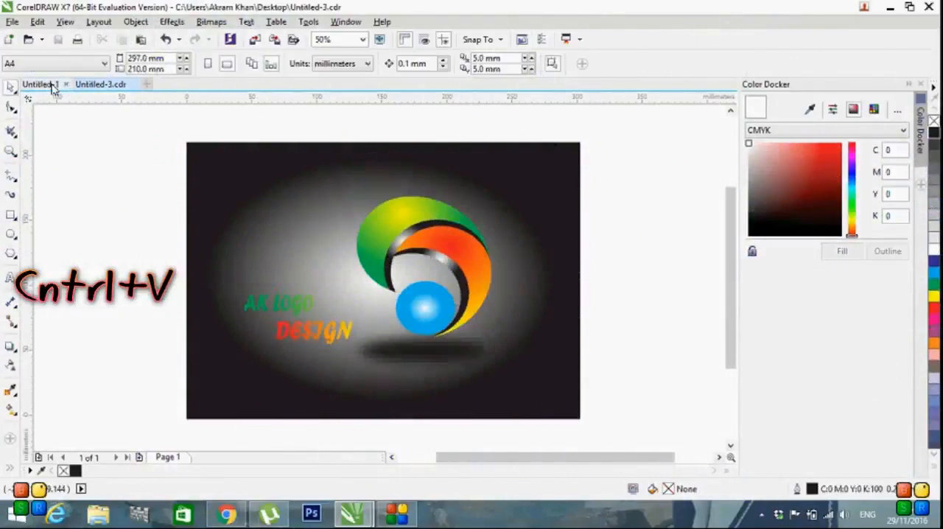
# Step: Scale down the grouped logo in Untitled-1 slightly and reposition it within the page
pyautogui.click(53, 86)
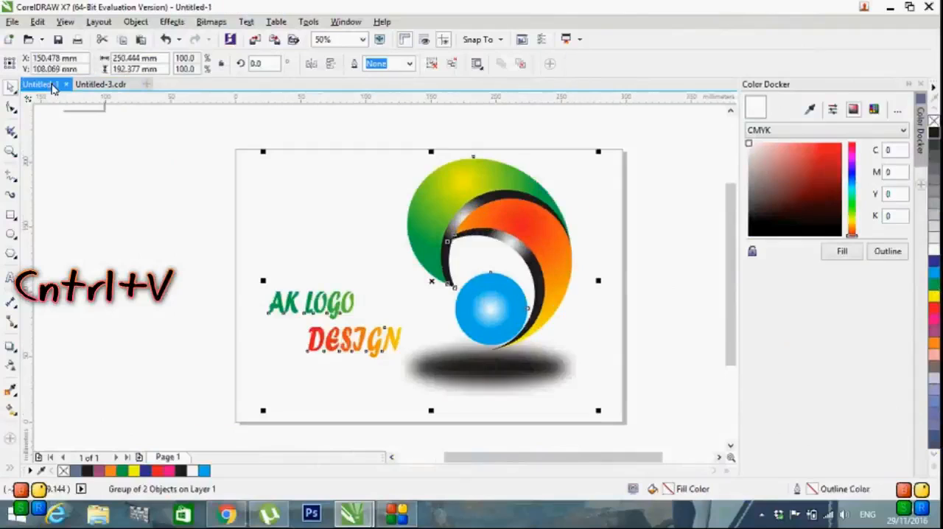
pyautogui.click(611, 221)
pyautogui.click(560, 193)
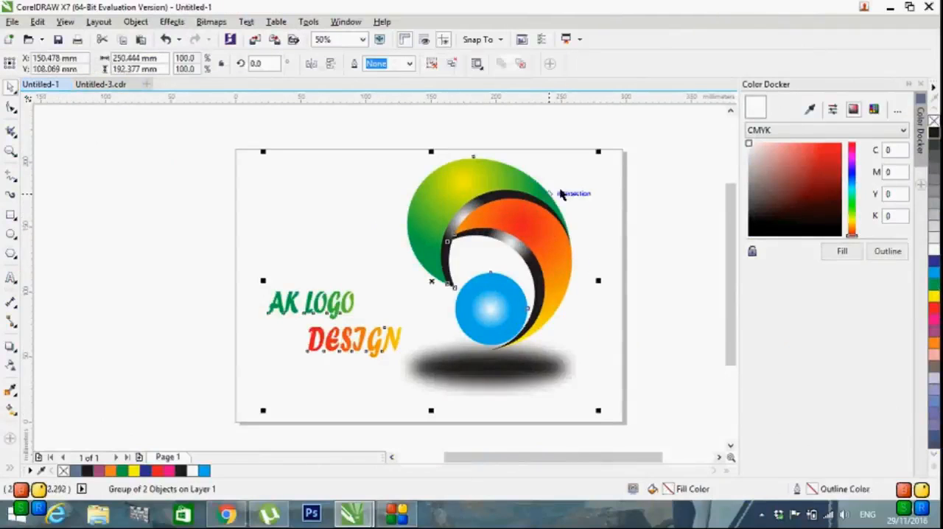
pyautogui.moveTo(597, 153); pyautogui.dragTo(561, 180)
pyautogui.moveTo(455, 236); pyautogui.dragTo(496, 226)
pyautogui.click(659, 291)
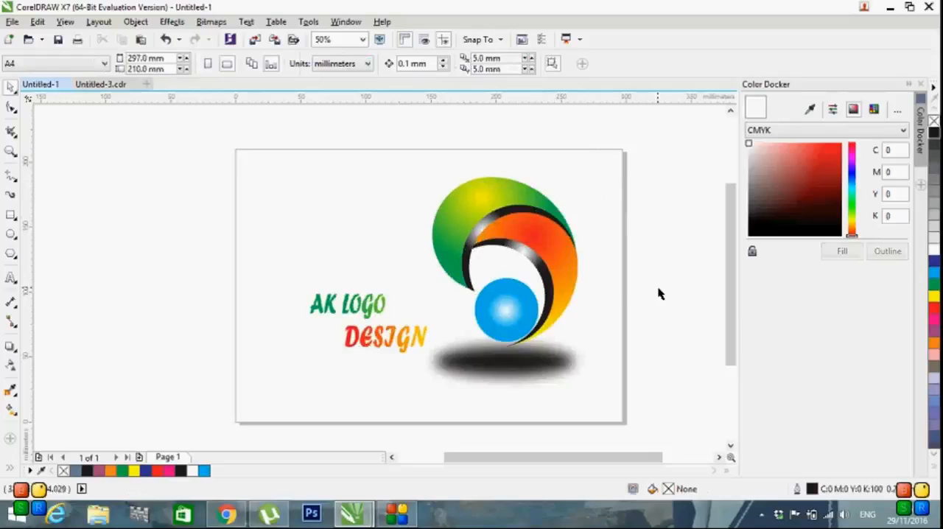
# Step: Compare the logo on the white page in Untitled-1 with the version on the dark gradient background in Untitled-3
pyautogui.click(100, 84)
pyautogui.click(61, 86)
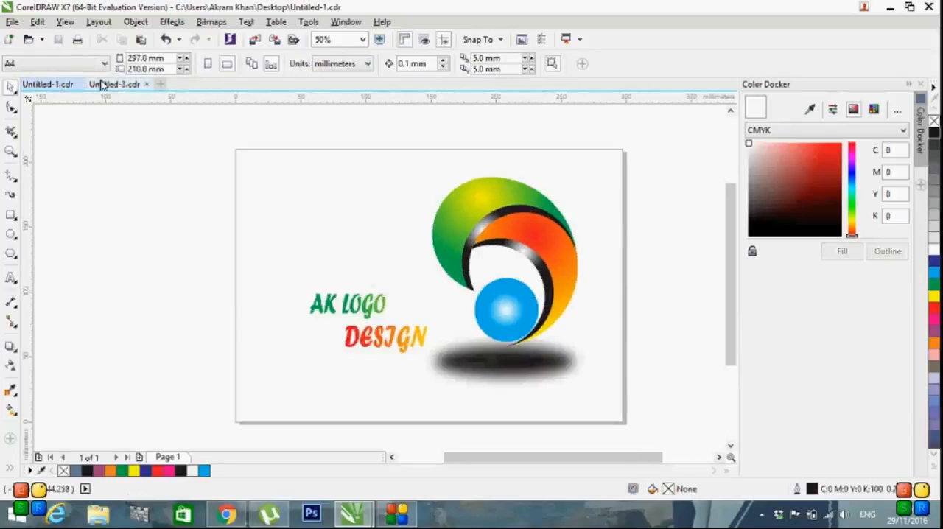
pyautogui.click(109, 84)
pyautogui.click(62, 85)
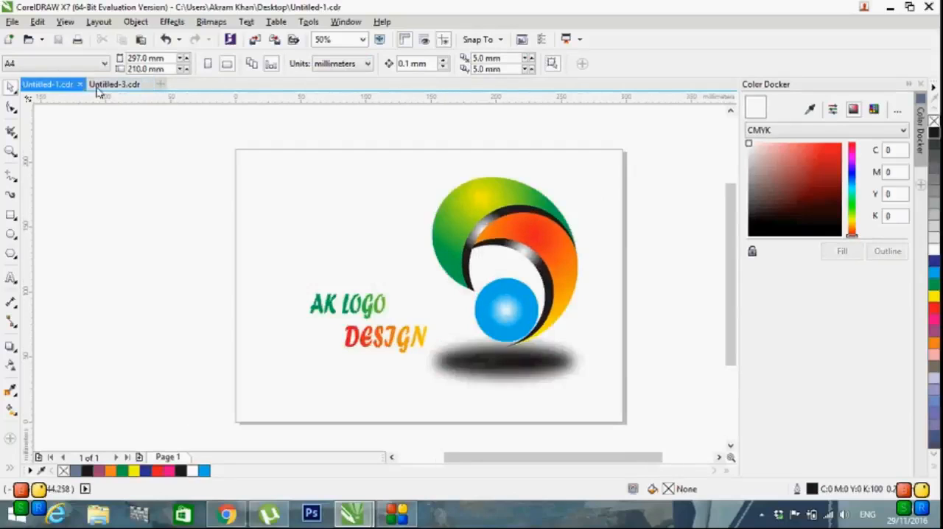
pyautogui.click(112, 86)
pyautogui.click(66, 86)
pyautogui.click(115, 85)
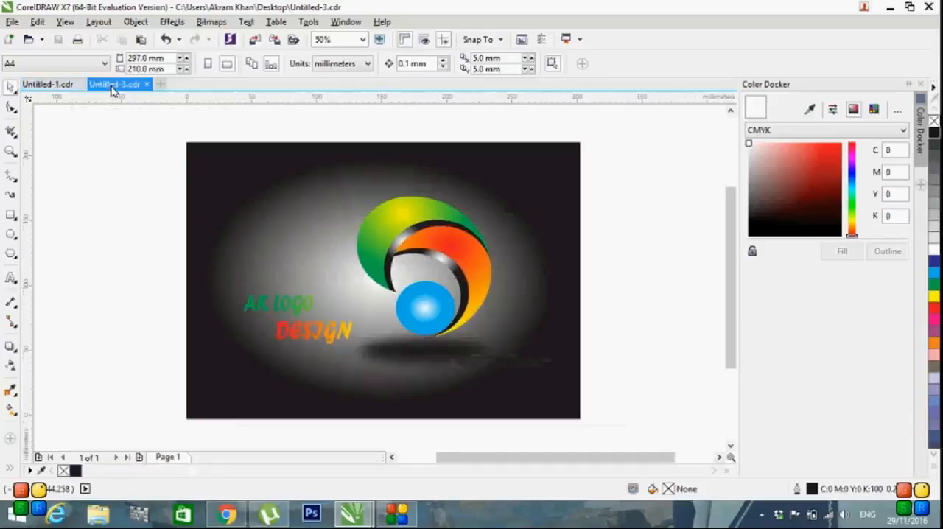
pyautogui.click(883, 403)
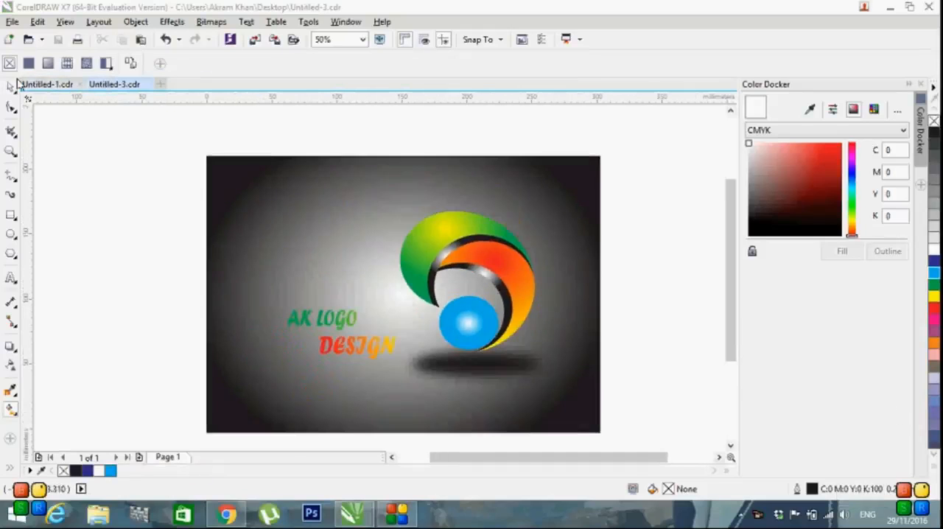
pyautogui.click(46, 86)
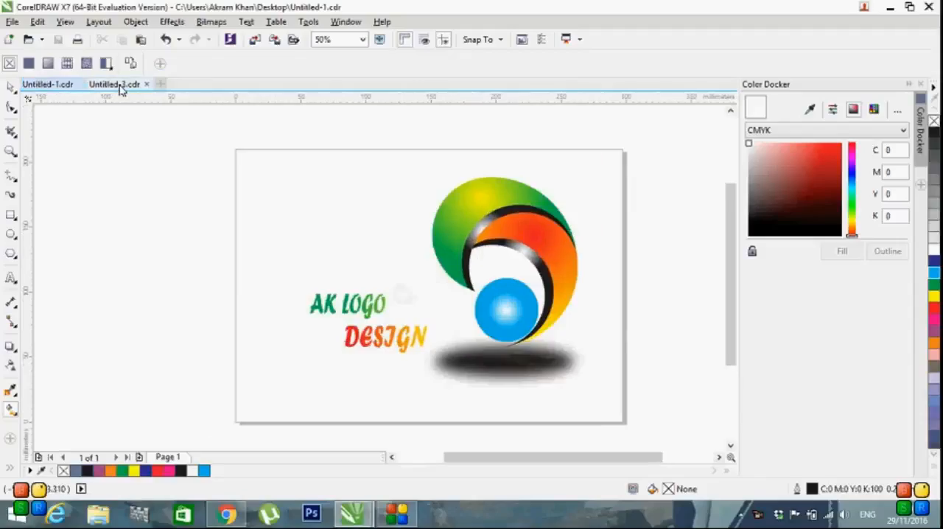